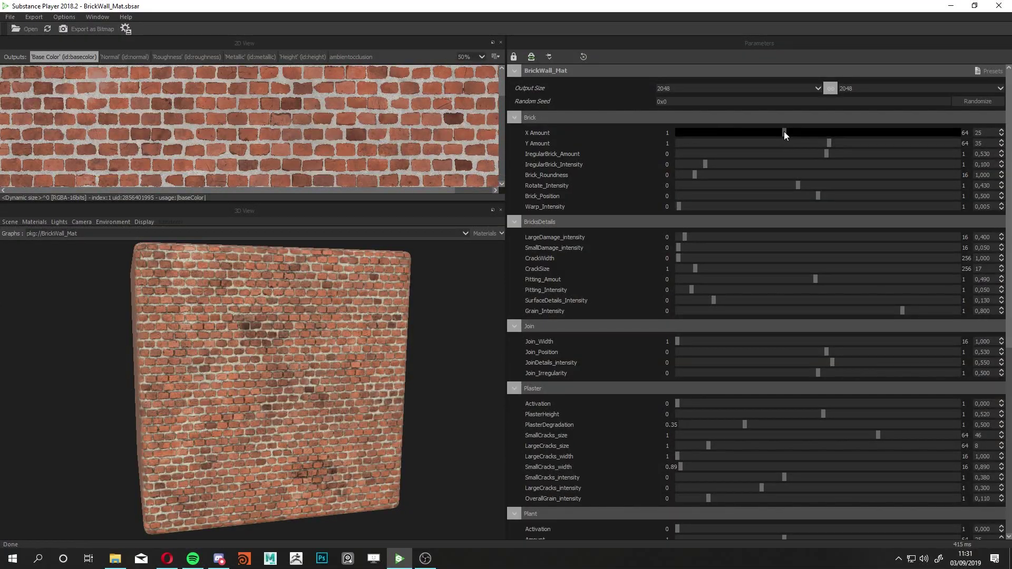
Lower the brick X Amount to about 12 and Y Amount to about 28
{"action": "left_click", "coordinate": [784, 133]}
{"action": "mouse_move", "coordinate": [756, 143]}
{"action": "left_mouse_down"}
{"action": "mouse_move", "coordinate": [722, 143]}
{"action": "mouse_move", "coordinate": [798, 143]}
{"action": "mouse_move", "coordinate": [709, 134]}
{"action": "mouse_move", "coordinate": [728, 134]}
{"action": "left_mouse_up"}
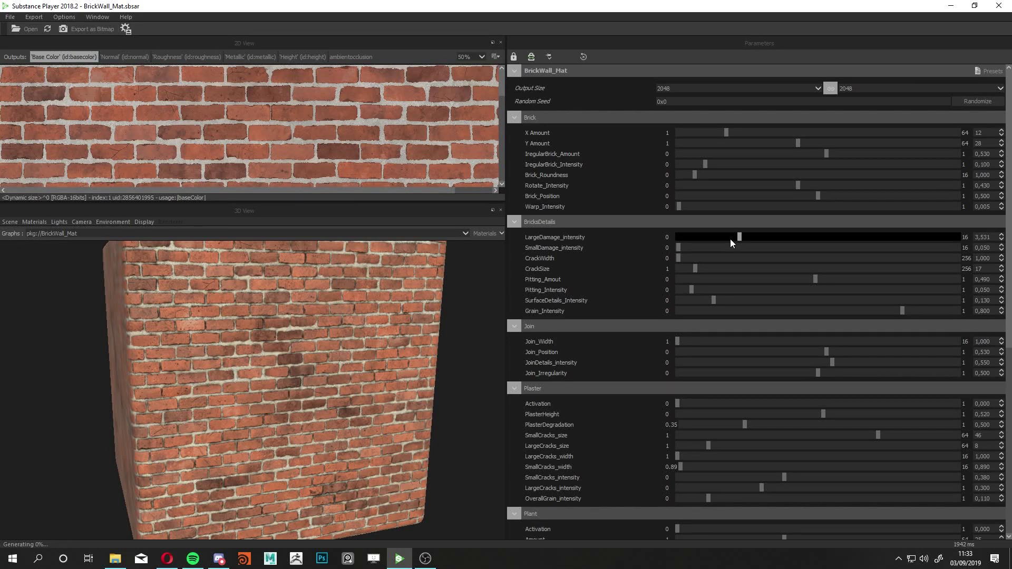
Raise large and small brick damage, with small damage at about 1.6
{"action": "left_click", "coordinate": [710, 236]}
{"action": "left_click_drag", "start_coordinate": [679, 248], "coordinate": [704, 249]}
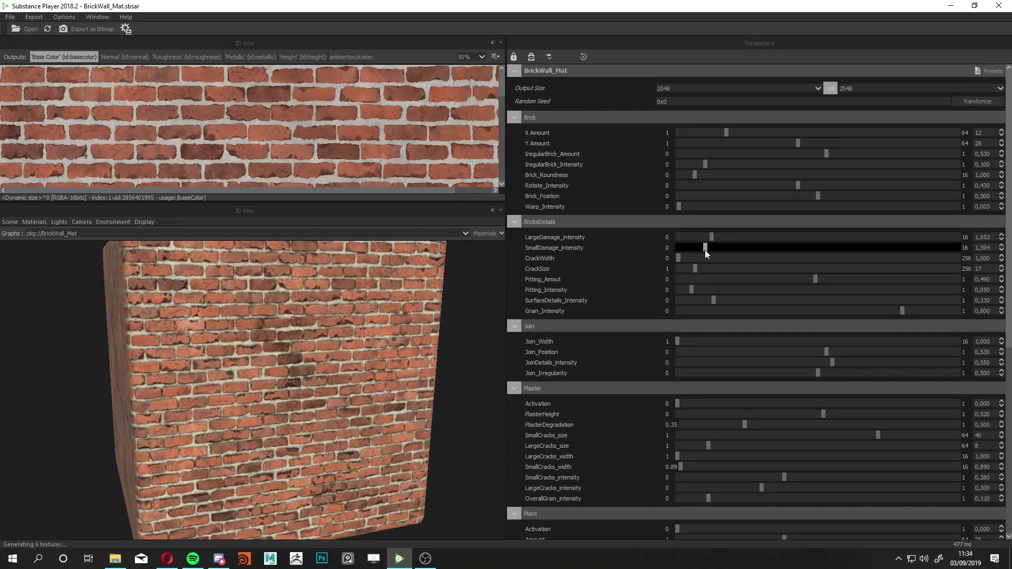
{"action": "left_click_drag", "start_coordinate": [314, 305], "coordinate": [345, 338]}
Shift Join_Position to about 0.59 and make the mortar joints more irregular
{"action": "mouse_move", "coordinate": [826, 353]}
{"action": "left_mouse_down"}
{"action": "mouse_move", "coordinate": [799, 353]}
{"action": "mouse_move", "coordinate": [896, 350]}
{"action": "mouse_move", "coordinate": [871, 353]}
{"action": "left_mouse_up"}
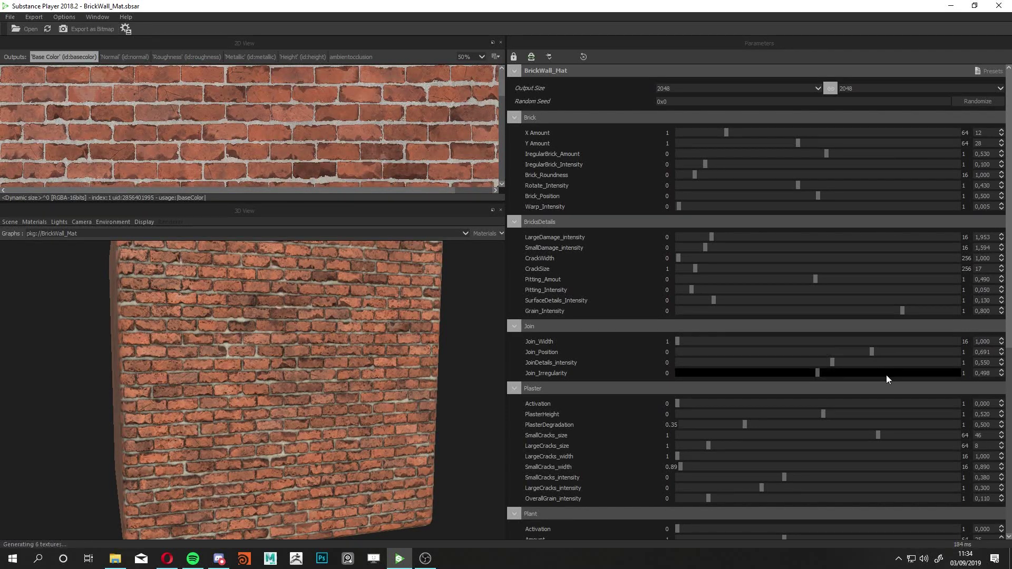
{"action": "left_click", "coordinate": [887, 374]}
{"action": "left_click", "coordinate": [803, 352]}
{"action": "left_click", "coordinate": [843, 350]}
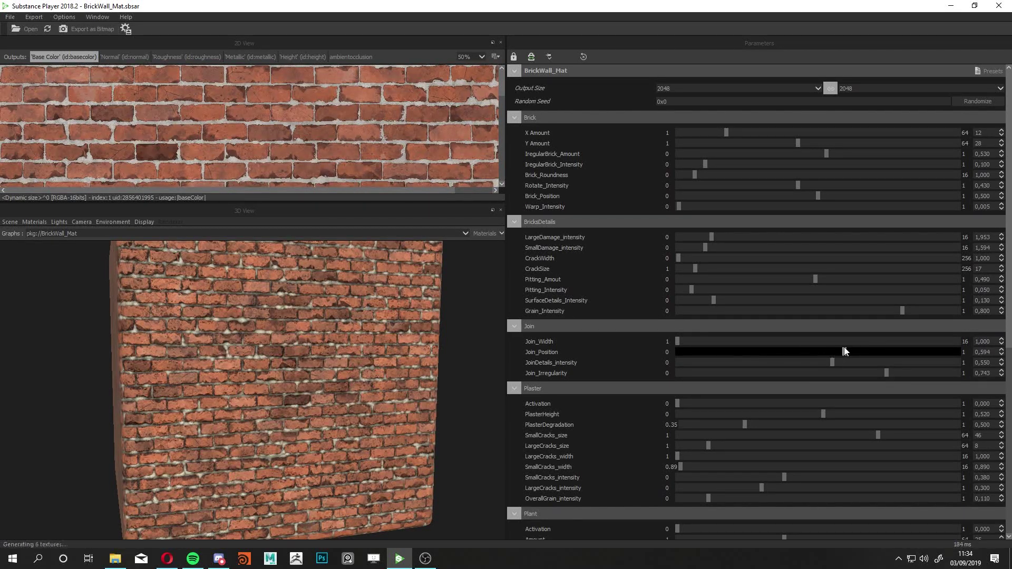
Rebalance large and small damage, enlarge and widen the cracks, and add more pitting
{"action": "left_click", "coordinate": [684, 237]}
{"action": "left_click", "coordinate": [681, 248]}
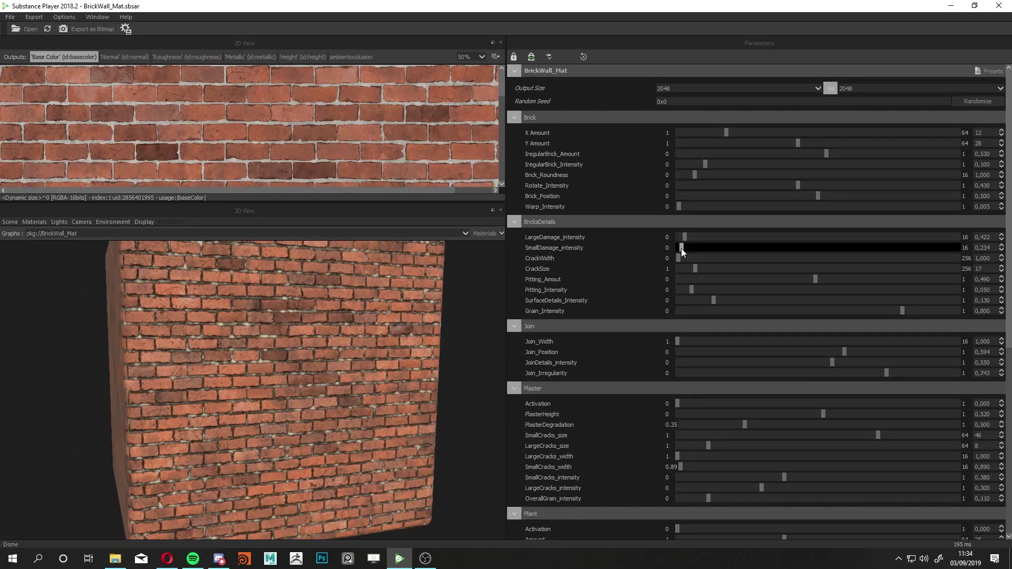
{"action": "left_click", "coordinate": [701, 269]}
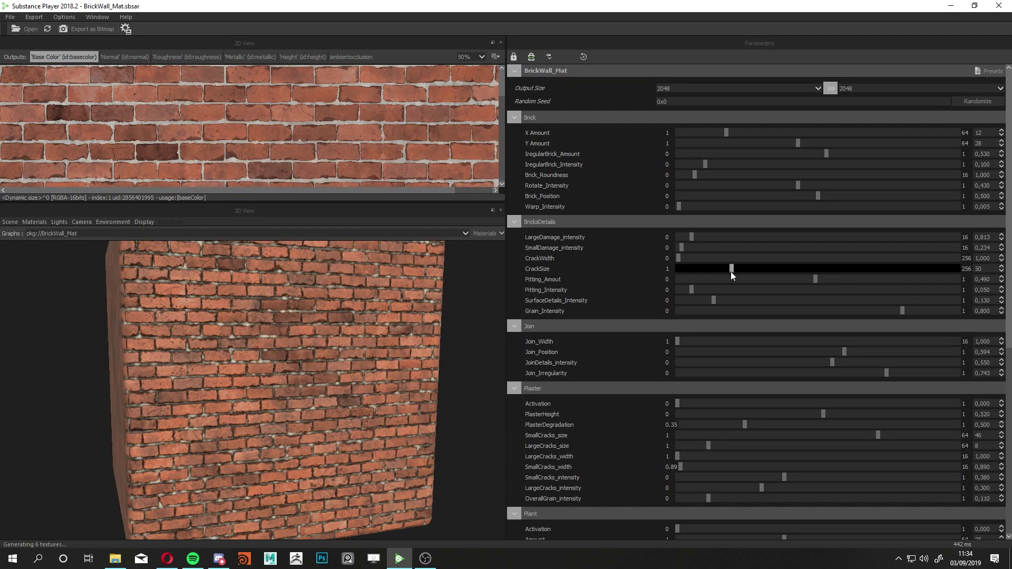
{"action": "left_click_drag", "start_coordinate": [680, 271], "coordinate": [698, 270]}
{"action": "left_click", "coordinate": [691, 257]}
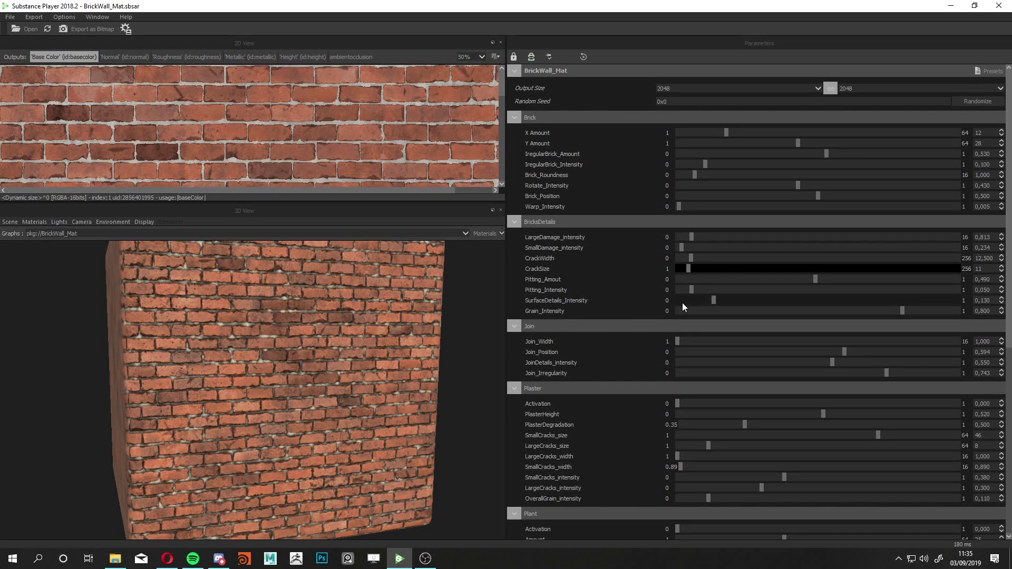
{"action": "left_click_drag", "start_coordinate": [690, 288], "coordinate": [737, 291]}
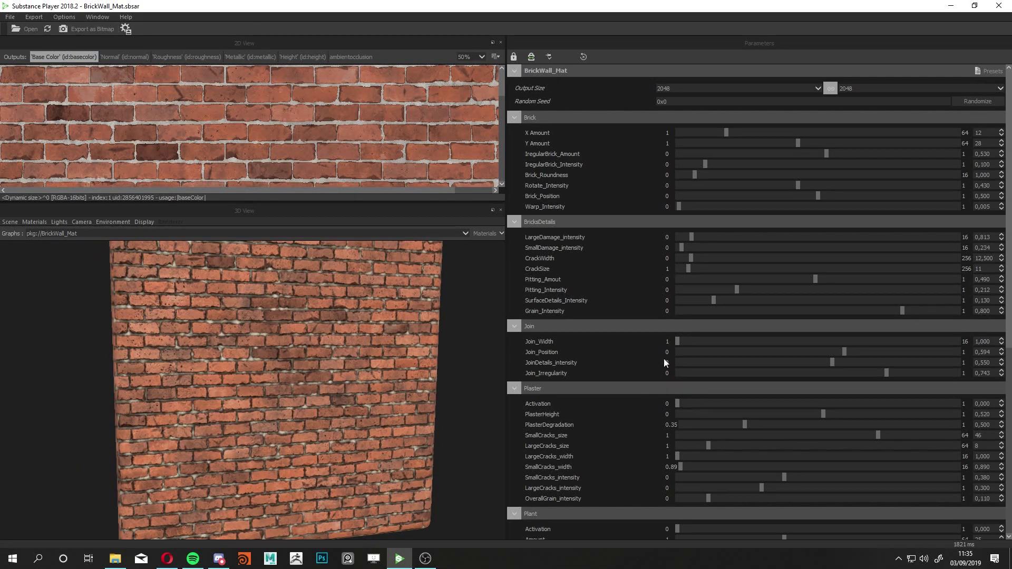
Set Join_Position to 0.490 and make the joints slightly less irregular
{"action": "mouse_move", "coordinate": [677, 341]}
{"action": "left_mouse_down"}
{"action": "mouse_move", "coordinate": [685, 344]}
{"action": "mouse_move", "coordinate": [677, 343]}
{"action": "left_mouse_up"}
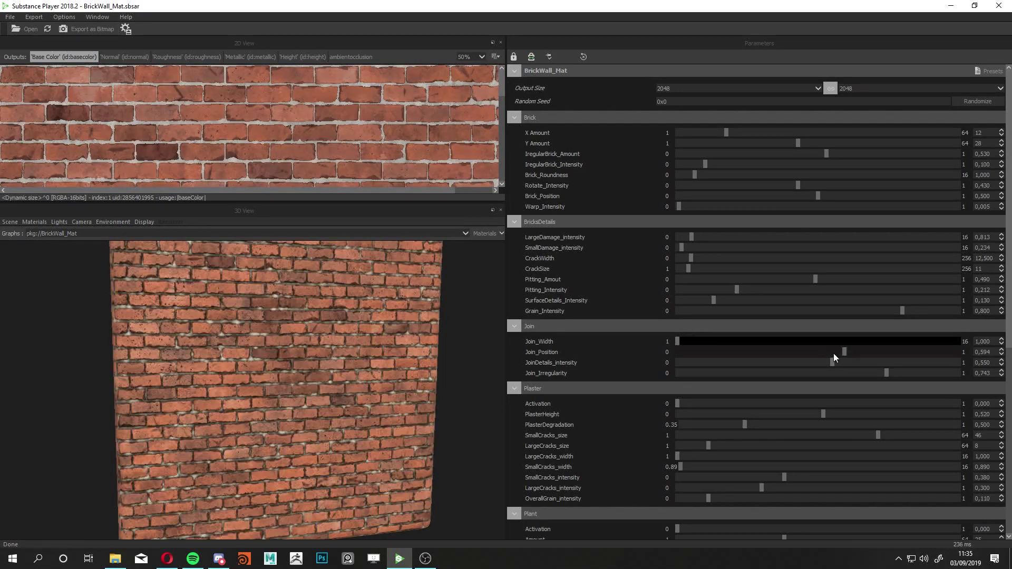
{"action": "left_click_drag", "start_coordinate": [833, 353], "coordinate": [815, 356]}
{"action": "mouse_move", "coordinate": [886, 373]}
{"action": "left_mouse_down"}
{"action": "mouse_move", "coordinate": [853, 376]}
{"action": "mouse_move", "coordinate": [863, 365]}
{"action": "left_mouse_up"}
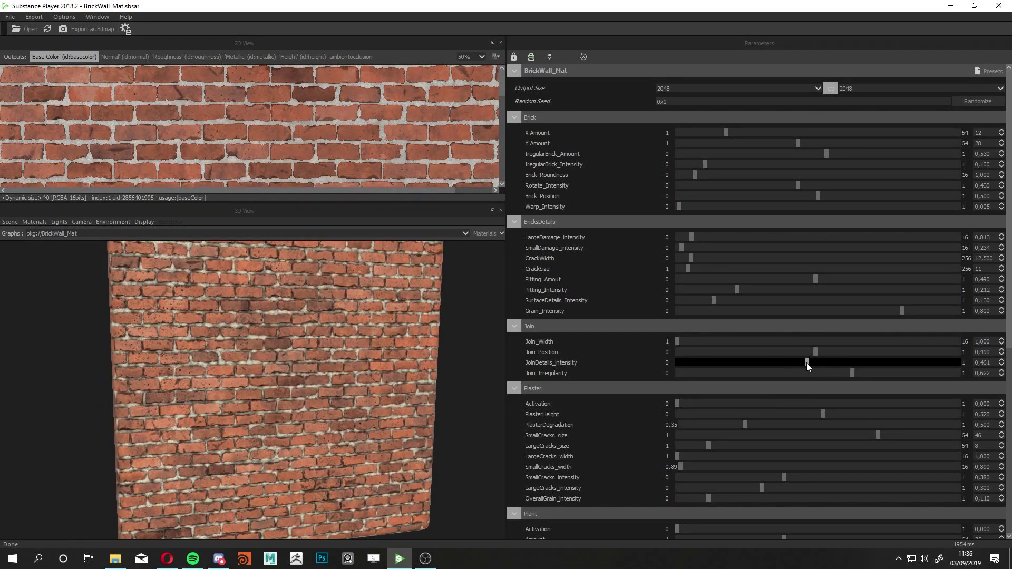
Scroll to the Plant group and set Plant Activation to 1
{"action": "scroll", "coordinate": [558, 375], "scroll_direction": "down", "scroll_amount": 2}
{"action": "scroll", "coordinate": [559, 374], "scroll_direction": "down", "scroll_amount": 2}
{"action": "left_click_drag", "start_coordinate": [677, 402], "coordinate": [965, 402]}
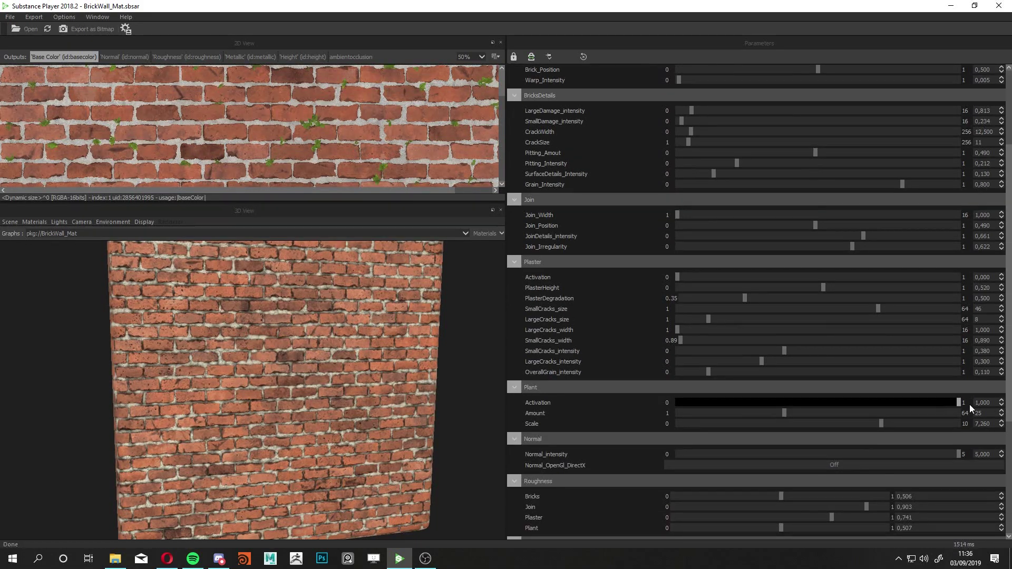
{"action": "scroll", "coordinate": [293, 357], "scroll_direction": "down", "scroll_amount": 3}
{"action": "scroll", "coordinate": [299, 386], "scroll_direction": "up", "scroll_amount": 3}
Try different plant Amount and Scale values, entering a Scale of 13
{"action": "left_click_drag", "start_coordinate": [784, 413], "coordinate": [713, 413]}
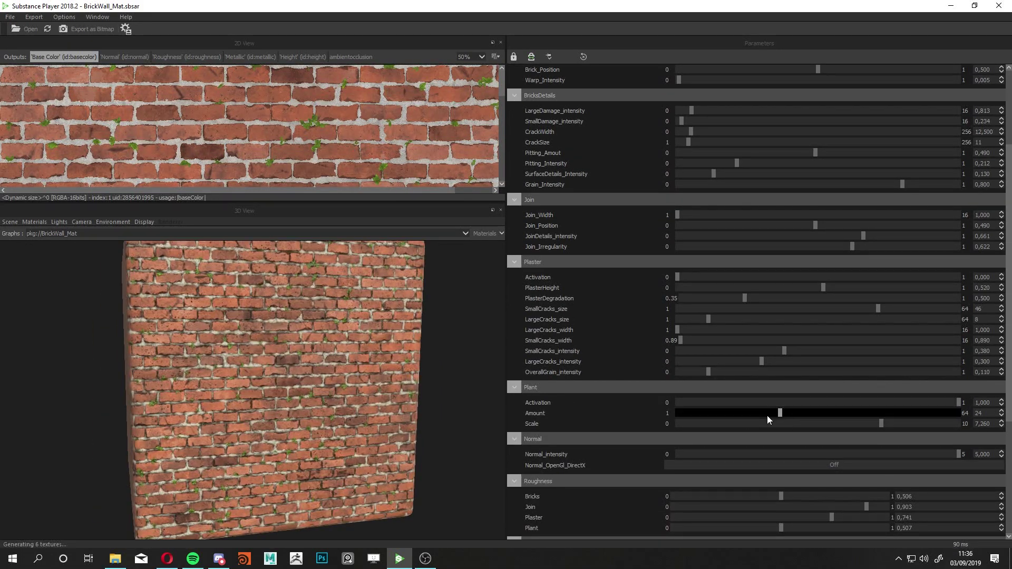
{"action": "left_click_drag", "start_coordinate": [814, 424], "coordinate": [779, 424]}
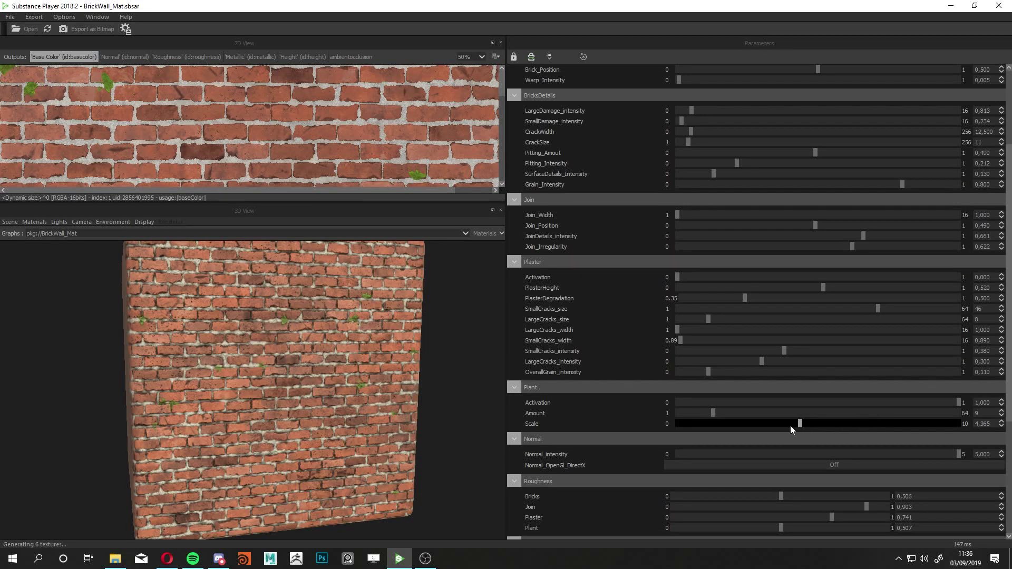
{"action": "left_click_drag", "start_coordinate": [713, 413], "coordinate": [887, 413]}
{"action": "left_click_drag", "start_coordinate": [783, 423], "coordinate": [958, 424]}
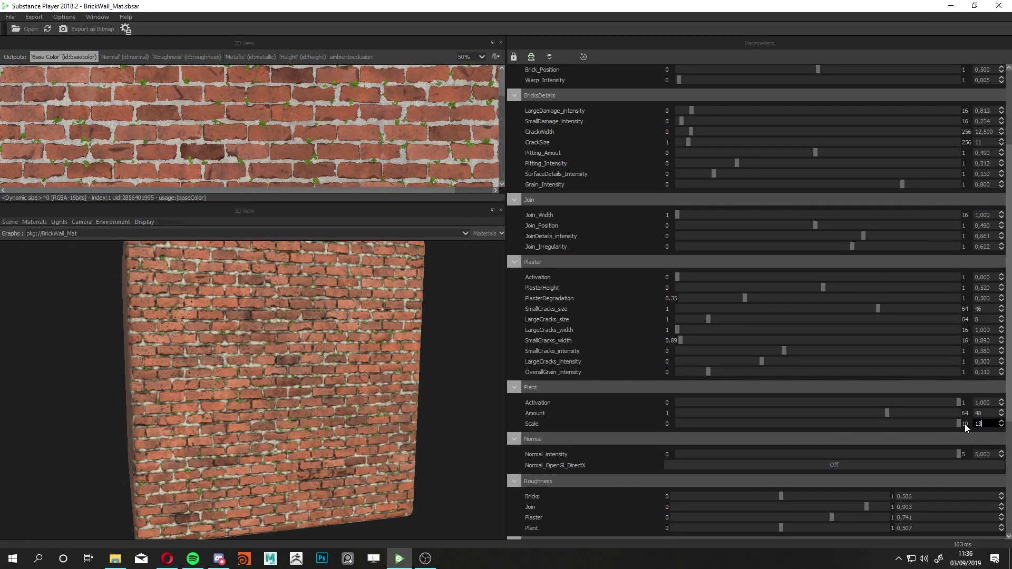
{"action": "double_click", "coordinate": [982, 423]}
{"action": "type", "text": "13"}
{"action": "key", "text": "Return"}
Reduce plant Amount to about 21 and fine-tune Scale to about 7.4
{"action": "mouse_move", "coordinate": [317, 376]}
{"action": "left_mouse_down"}
{"action": "mouse_move", "coordinate": [284, 376]}
{"action": "mouse_move", "coordinate": [311, 365]}
{"action": "left_mouse_up"}
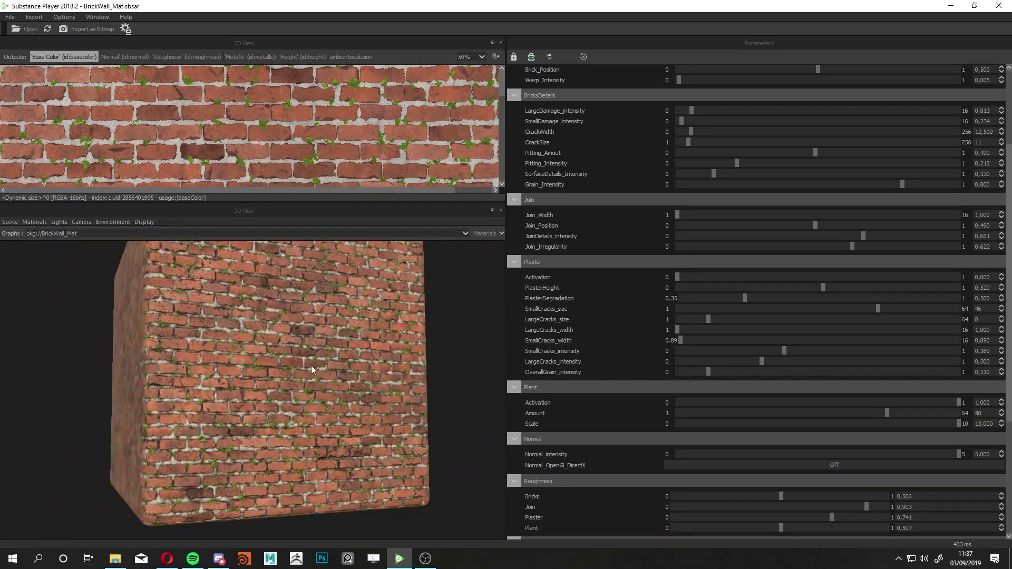
{"action": "left_click", "coordinate": [815, 413]}
{"action": "left_click", "coordinate": [877, 423]}
{"action": "left_click_drag", "start_coordinate": [815, 413], "coordinate": [767, 413]}
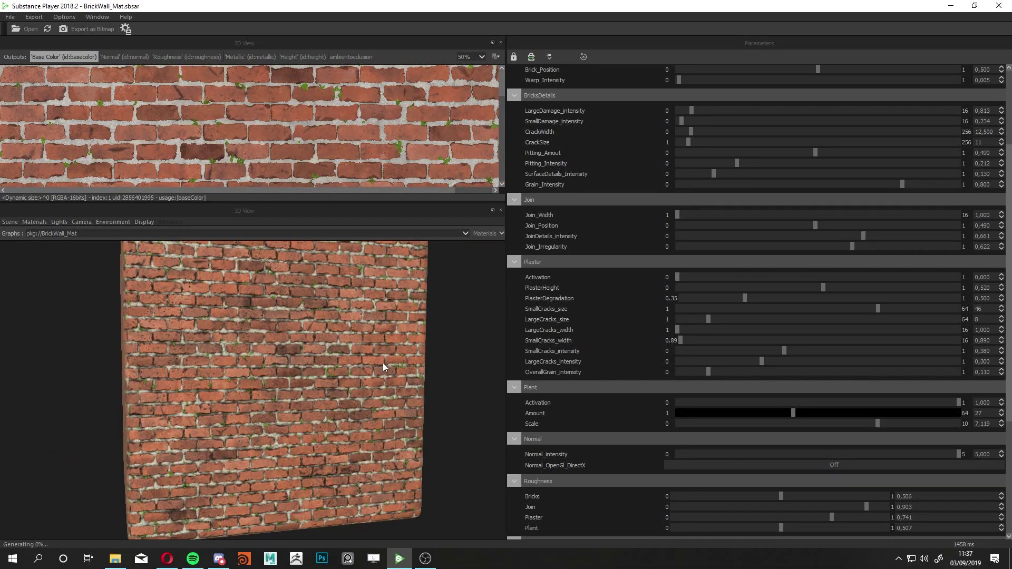
{"action": "left_click", "coordinate": [900, 424]}
{"action": "left_click_drag", "start_coordinate": [900, 423], "coordinate": [886, 427]}
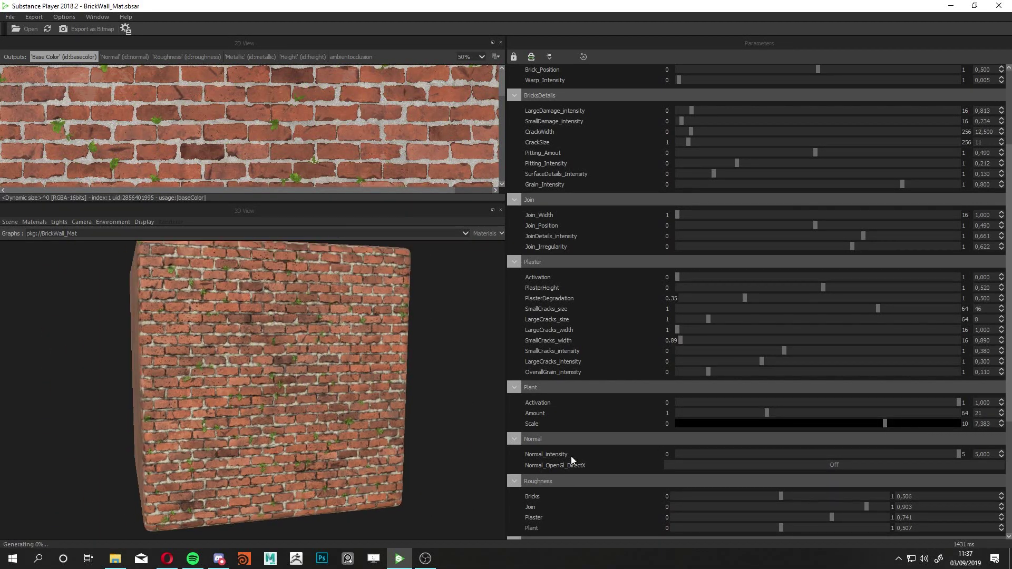
Raise the BaseColor Leaks slider to add more leak stains
{"action": "scroll", "coordinate": [571, 457], "scroll_direction": "down", "scroll_amount": 3}
{"action": "scroll", "coordinate": [610, 463], "scroll_direction": "down", "scroll_amount": 2}
{"action": "mouse_move", "coordinate": [707, 451]}
{"action": "left_mouse_down"}
{"action": "mouse_move", "coordinate": [918, 452]}
{"action": "mouse_move", "coordinate": [863, 450]}
{"action": "left_mouse_up"}
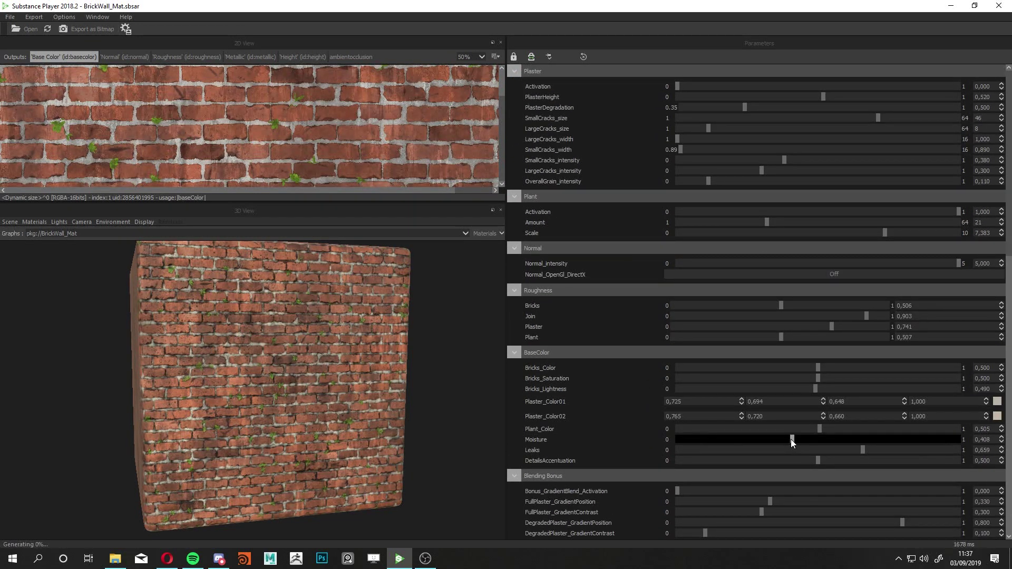
Increase moisture and set the plant colour value to 0,49
{"action": "left_click_drag", "start_coordinate": [789, 444], "coordinate": [848, 440]}
{"action": "left_click_drag", "start_coordinate": [314, 424], "coordinate": [285, 406]}
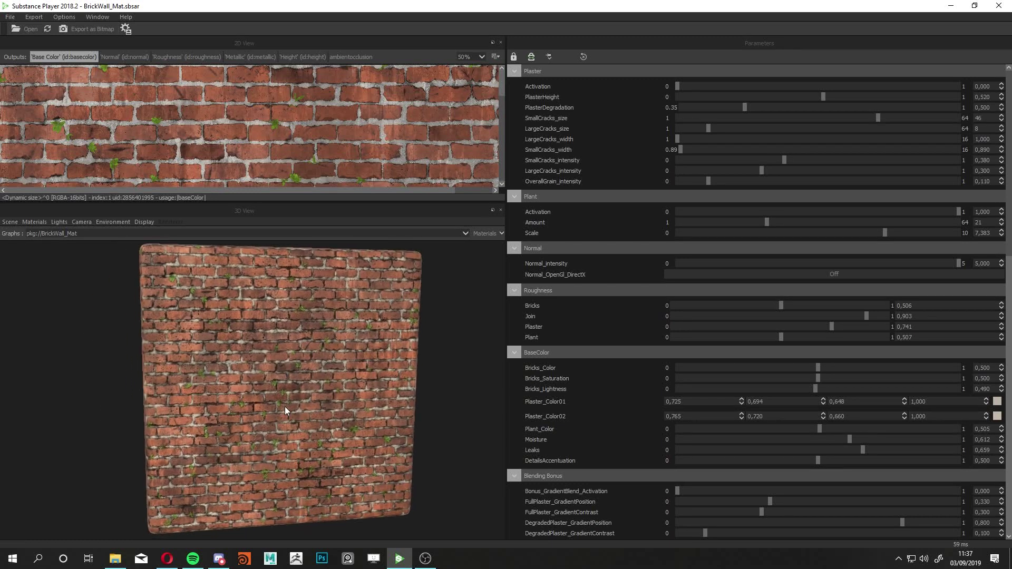
{"action": "mouse_move", "coordinate": [818, 429]}
{"action": "left_mouse_down"}
{"action": "mouse_move", "coordinate": [842, 432]}
{"action": "mouse_move", "coordinate": [783, 428]}
{"action": "mouse_move", "coordinate": [957, 425]}
{"action": "left_mouse_up"}
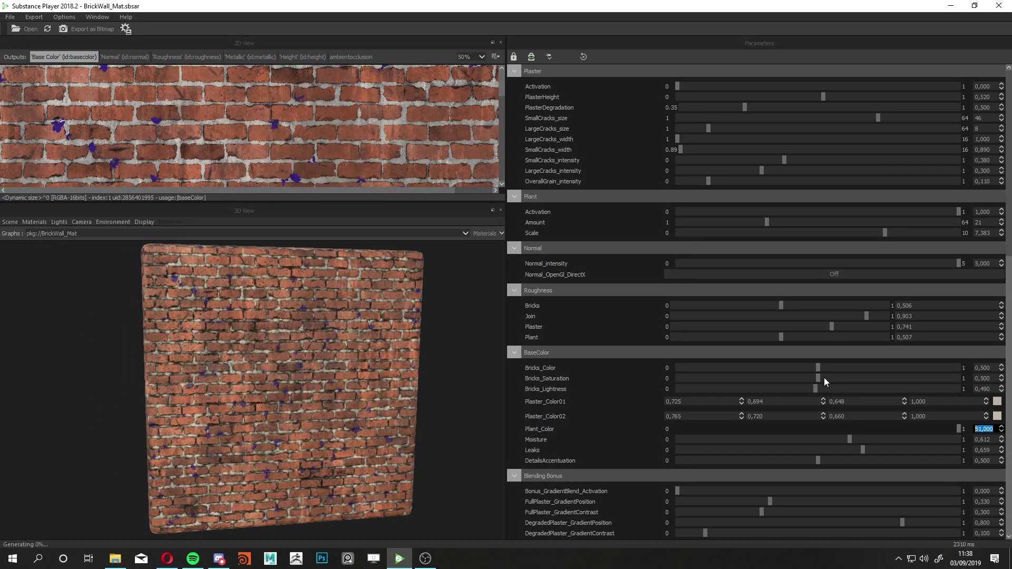
{"action": "double_click", "coordinate": [977, 429]}
{"action": "type", "text": "0,49"}
{"action": "key", "text": "Return"}
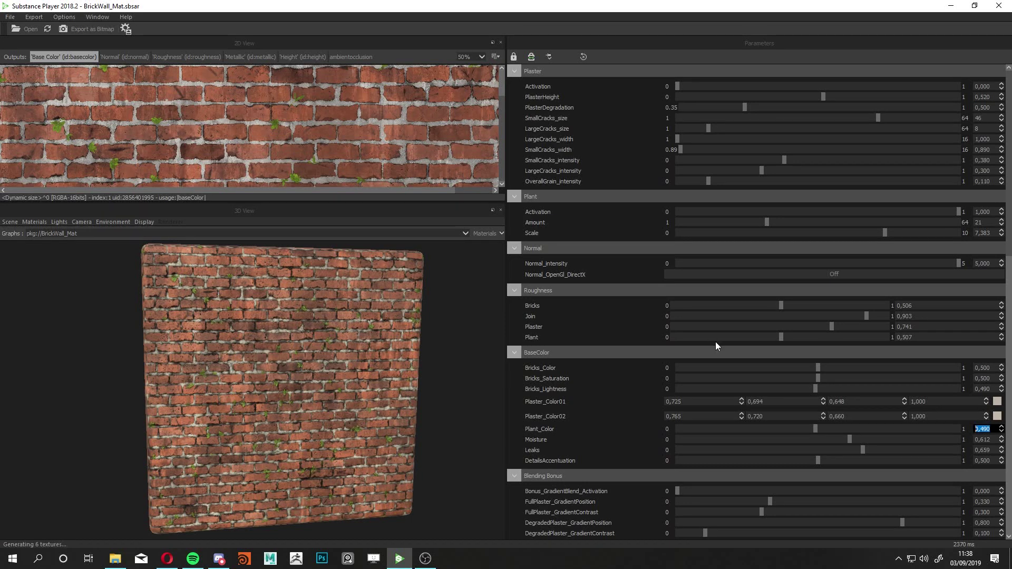
Set the brick colour value to 0,51, then restore it to 0,5
{"action": "scroll", "coordinate": [514, 336], "scroll_direction": "up", "scroll_amount": 1}
{"action": "left_click_drag", "start_coordinate": [818, 400], "coordinate": [820, 404]}
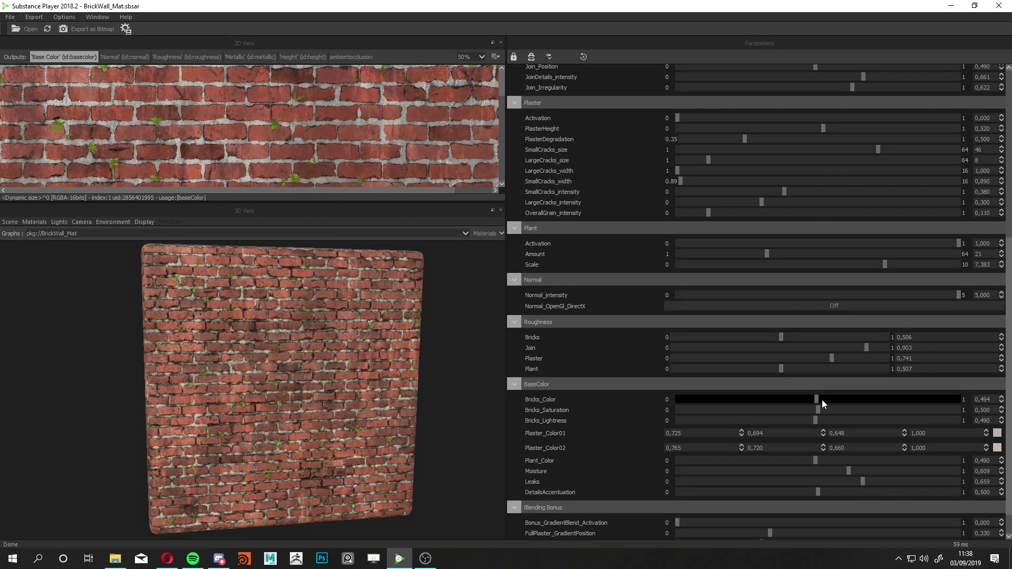
{"action": "double_click", "coordinate": [982, 400]}
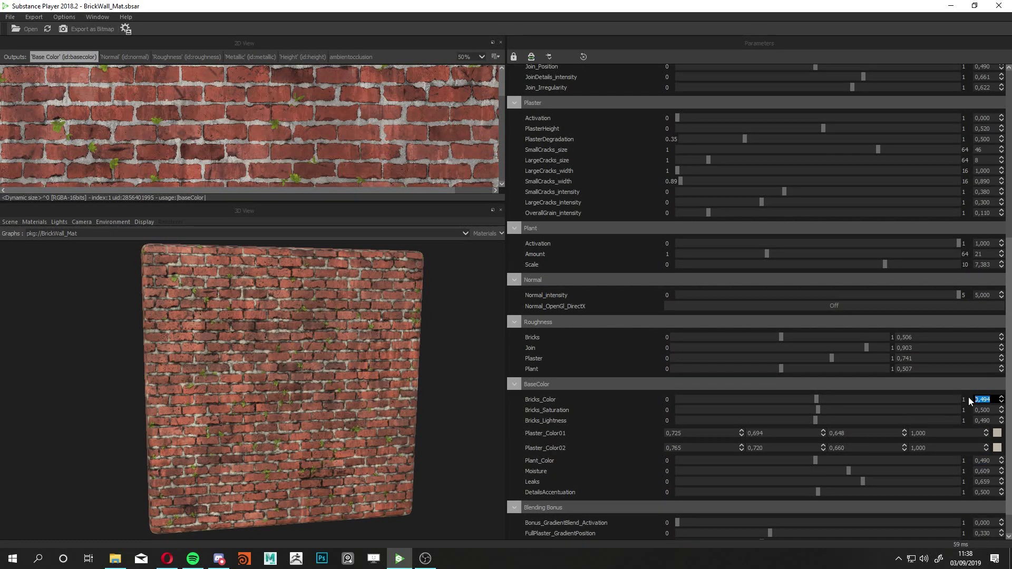
{"action": "type", "text": "0,51"}
{"action": "key", "text": "Return"}
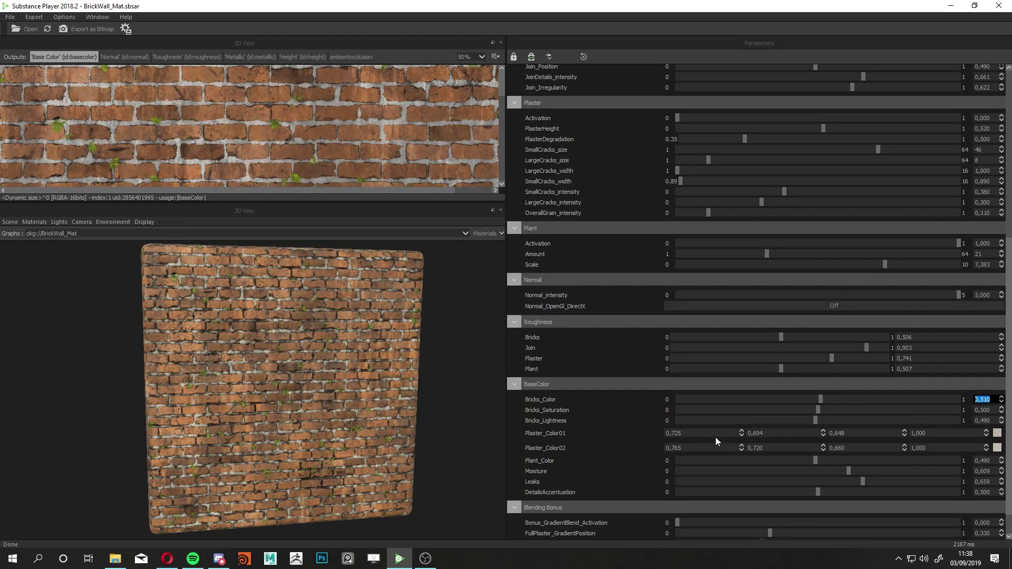
{"action": "type", "text": "0,5"}
{"action": "key", "text": "Return"}
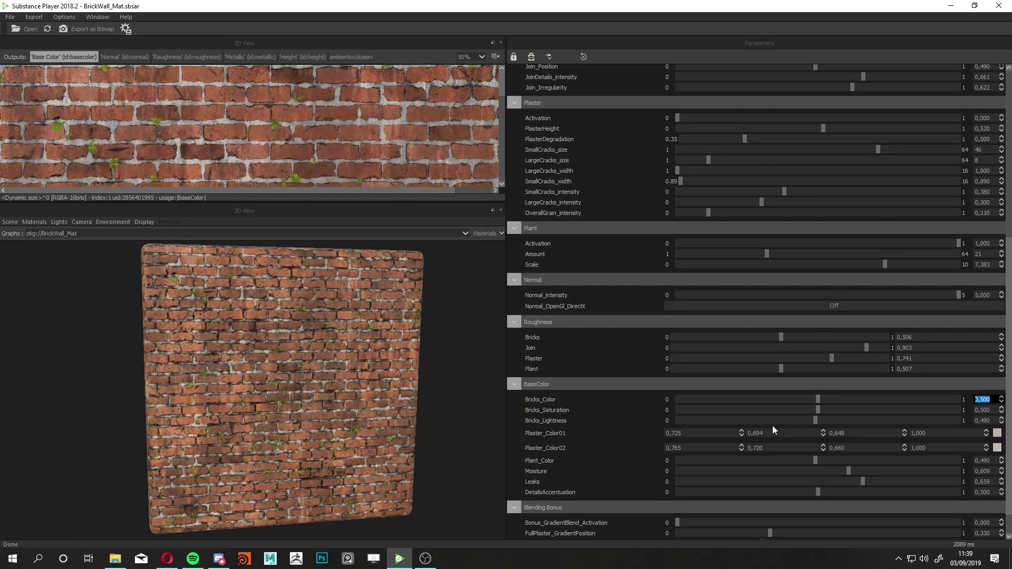
Lower brick saturation slightly and cut the Leaks and Moisture staining
{"action": "mouse_move", "coordinate": [791, 409]}
{"action": "left_mouse_down"}
{"action": "mouse_move", "coordinate": [807, 409]}
{"action": "mouse_move", "coordinate": [807, 420]}
{"action": "left_mouse_up"}
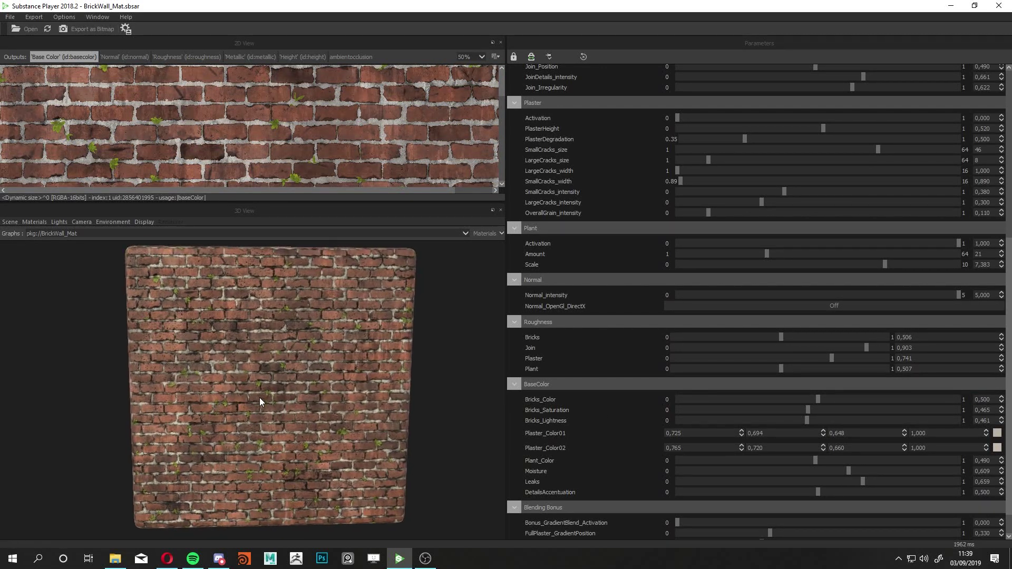
{"action": "left_click_drag", "start_coordinate": [863, 481], "coordinate": [707, 470]}
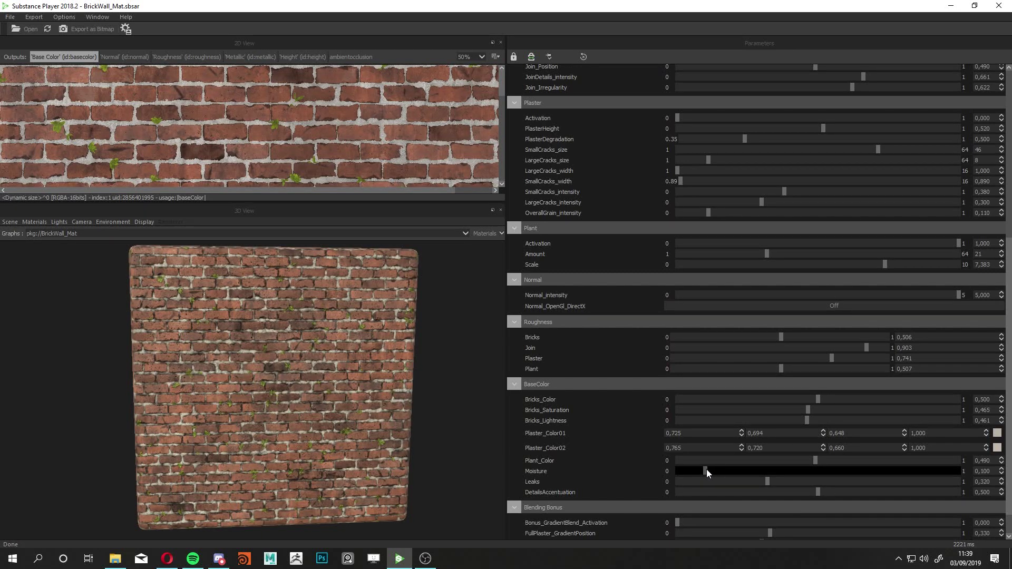
{"action": "scroll", "coordinate": [636, 464], "scroll_direction": "up", "scroll_amount": 1}
{"action": "scroll", "coordinate": [636, 463], "scroll_direction": "up", "scroll_amount": 8}
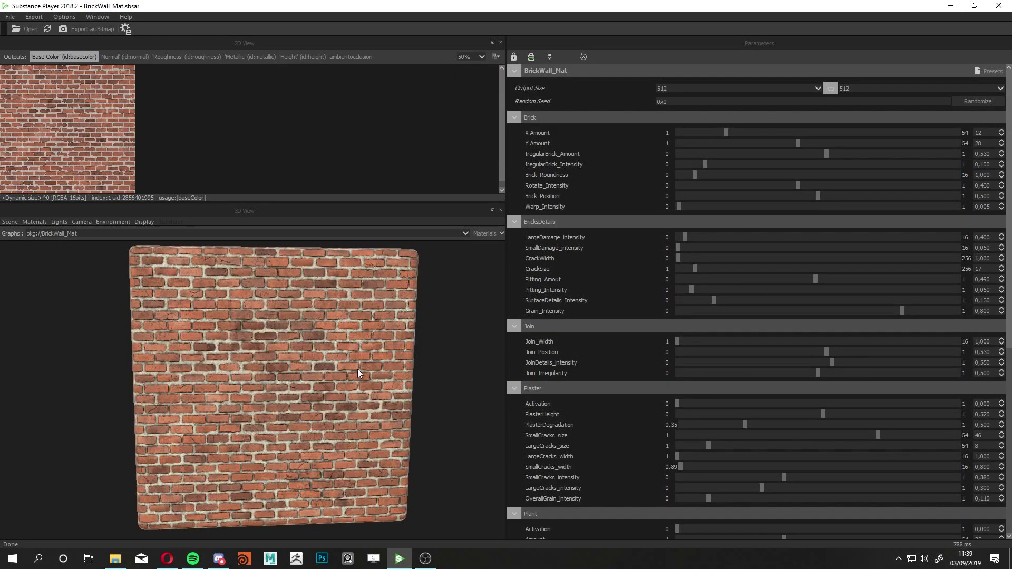
Nudge Join_Position and Join_Irregularity up and set Plaster Activation to 1
{"action": "scroll", "coordinate": [609, 359], "scroll_direction": "down", "scroll_amount": 1}
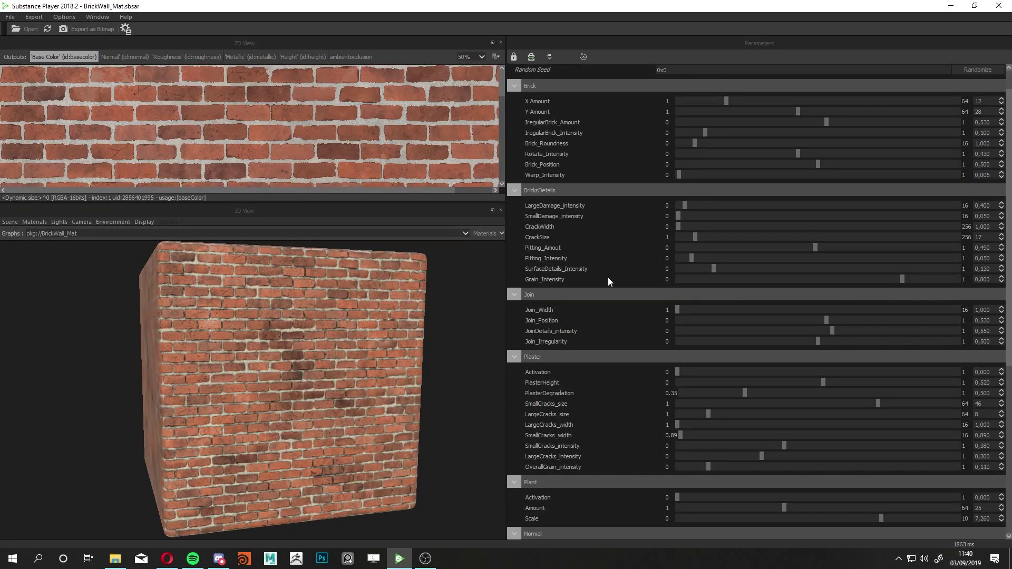
{"action": "mouse_move", "coordinate": [828, 321]}
{"action": "left_mouse_down"}
{"action": "mouse_move", "coordinate": [843, 321]}
{"action": "mouse_move", "coordinate": [844, 341]}
{"action": "left_mouse_up"}
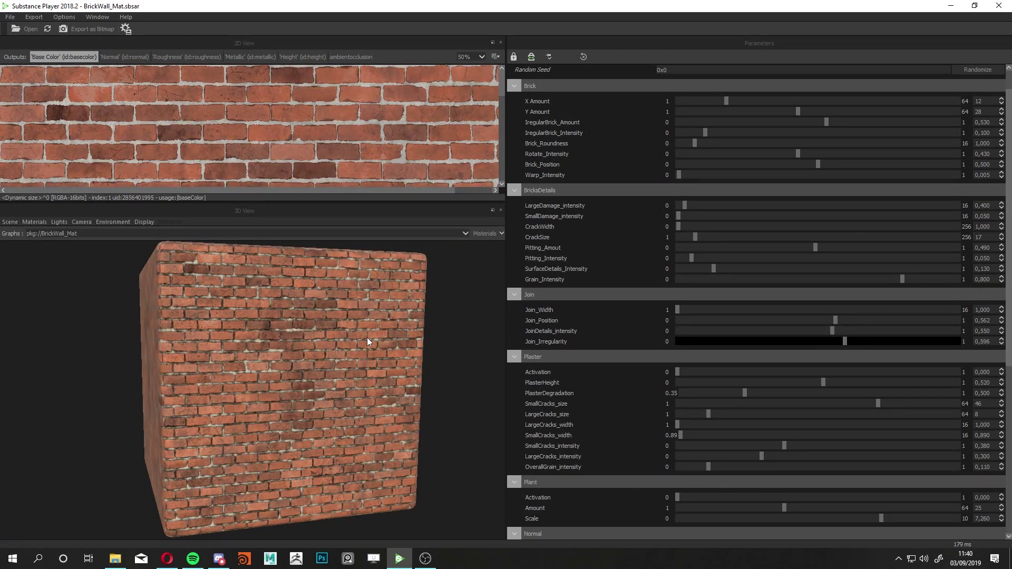
{"action": "left_click_drag", "start_coordinate": [678, 372], "coordinate": [961, 373]}
Lower PlasterDegradation for more coverage and enlarge the small plaster cracks
{"action": "left_click_drag", "start_coordinate": [285, 362], "coordinate": [254, 363]}
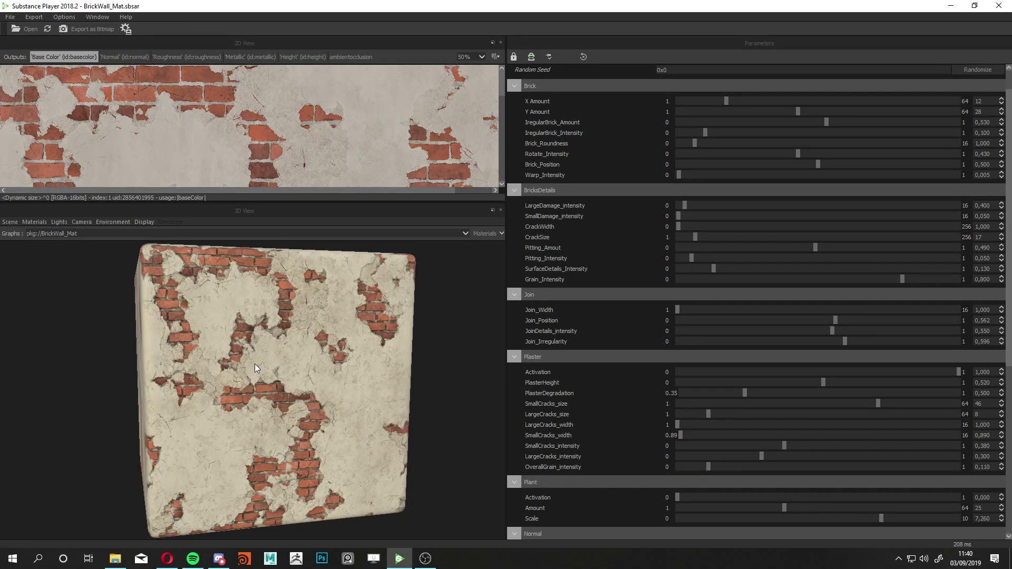
{"action": "left_click_drag", "start_coordinate": [744, 393], "coordinate": [388, 393]}
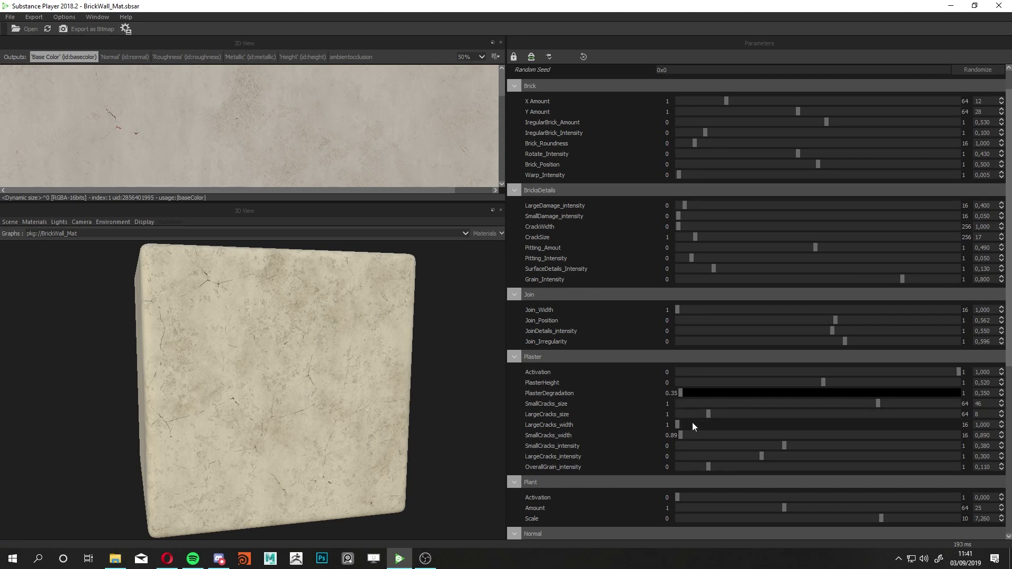
{"action": "mouse_move", "coordinate": [879, 404]}
{"action": "left_mouse_down"}
{"action": "mouse_move", "coordinate": [899, 405]}
{"action": "mouse_move", "coordinate": [891, 405]}
{"action": "left_mouse_up"}
{"action": "left_click_drag", "start_coordinate": [711, 414], "coordinate": [703, 414]}
Tune large crack size and intensity, then raise PlasterDegradation to 0.595
{"action": "mouse_move", "coordinate": [762, 456]}
{"action": "left_mouse_down"}
{"action": "mouse_move", "coordinate": [634, 455]}
{"action": "mouse_move", "coordinate": [720, 454]}
{"action": "left_mouse_up"}
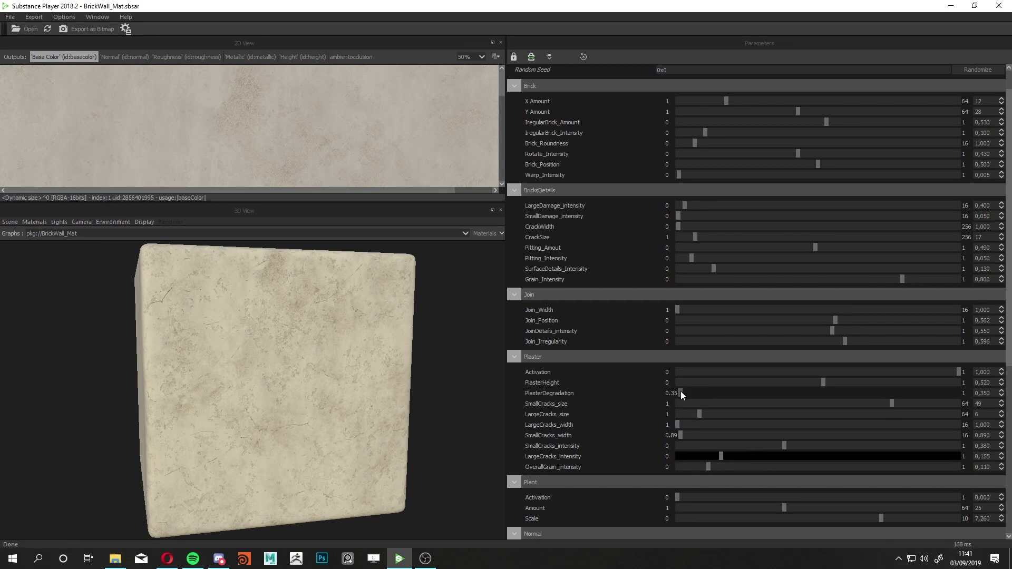
{"action": "left_click_drag", "start_coordinate": [680, 392], "coordinate": [785, 395]}
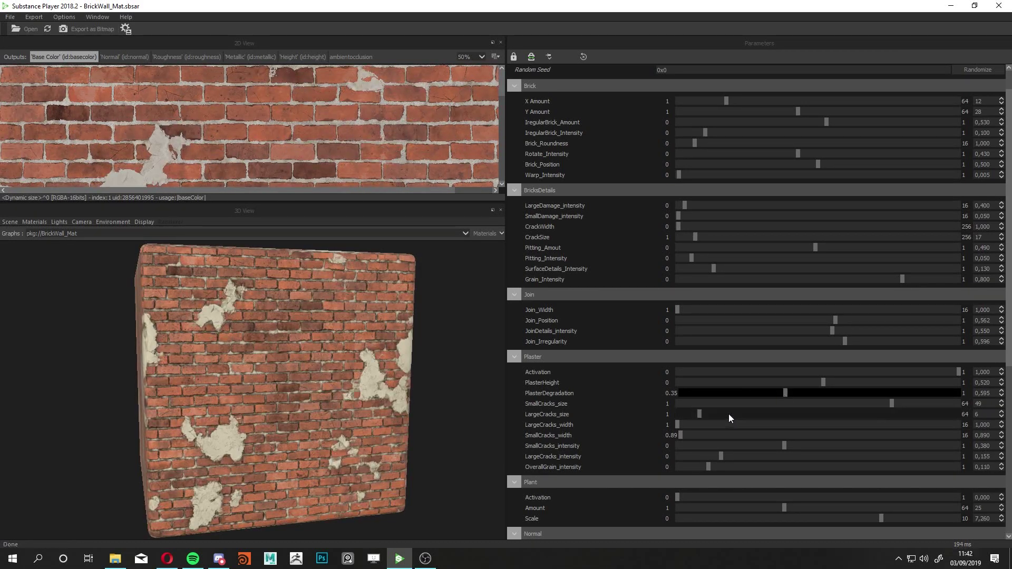
{"action": "left_click_drag", "start_coordinate": [677, 497], "coordinate": [966, 498]}
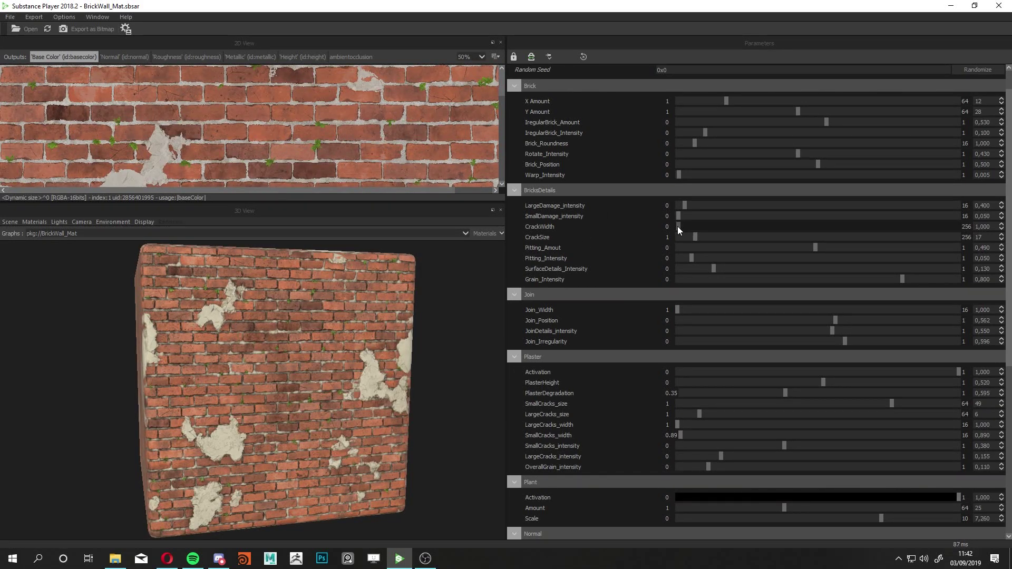
Add large brick damage and raise the Leaks slider for more stains
{"action": "left_click_drag", "start_coordinate": [684, 205], "coordinate": [697, 206]}
{"action": "scroll", "coordinate": [608, 479], "scroll_direction": "down", "scroll_amount": 3}
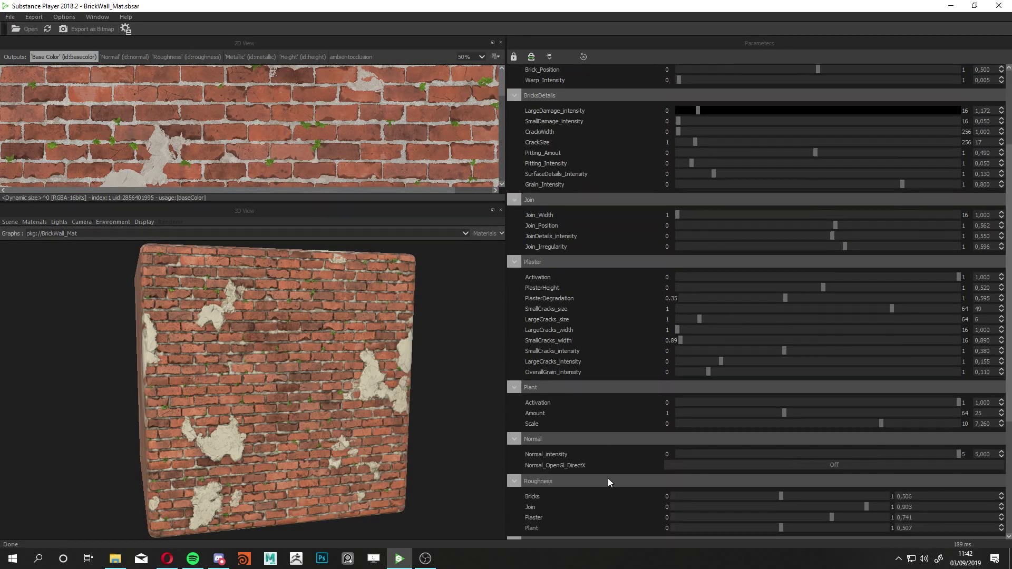
{"action": "scroll", "coordinate": [608, 478], "scroll_direction": "down", "scroll_amount": 6}
{"action": "left_click", "coordinate": [729, 450]}
{"action": "left_click_drag", "start_coordinate": [729, 449], "coordinate": [844, 449]}
{"action": "scroll", "coordinate": [605, 315], "scroll_direction": "up", "scroll_amount": 2}
{"action": "scroll", "coordinate": [605, 316], "scroll_direction": "up", "scroll_amount": 4}
Increase small damage, max out Grain_Intensity, and lower PlasterDegradation to about 0.5
{"action": "left_click", "coordinate": [691, 120]}
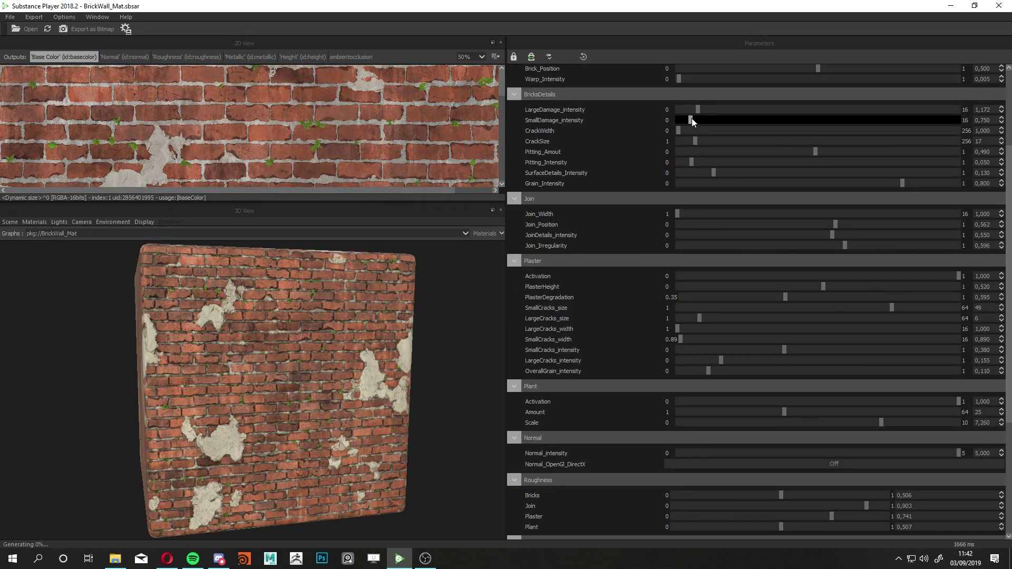
{"action": "left_click_drag", "start_coordinate": [902, 183], "coordinate": [916, 211]}
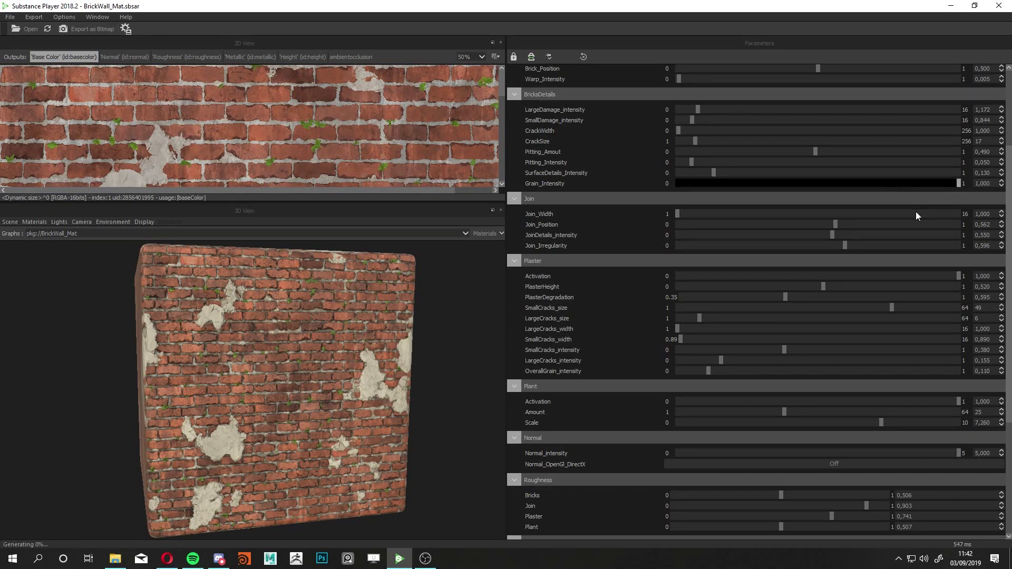
{"action": "left_click_drag", "start_coordinate": [786, 297], "coordinate": [744, 303]}
Try higher and lower Moisture and Leaks values in the BaseColor group
{"action": "scroll", "coordinate": [580, 479], "scroll_direction": "down", "scroll_amount": 5}
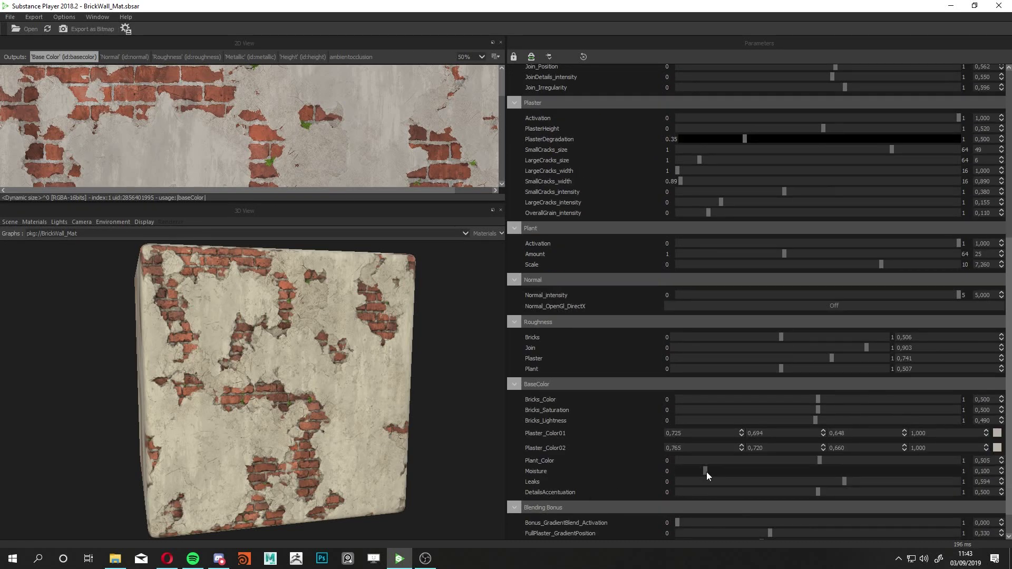
{"action": "left_click", "coordinate": [843, 471]}
{"action": "mouse_move", "coordinate": [865, 473]}
{"action": "left_mouse_down"}
{"action": "mouse_move", "coordinate": [753, 481]}
{"action": "mouse_move", "coordinate": [943, 483]}
{"action": "mouse_move", "coordinate": [953, 474]}
{"action": "mouse_move", "coordinate": [879, 472]}
{"action": "left_mouse_up"}
{"action": "left_click", "coordinate": [843, 481]}
{"action": "left_click", "coordinate": [874, 473]}
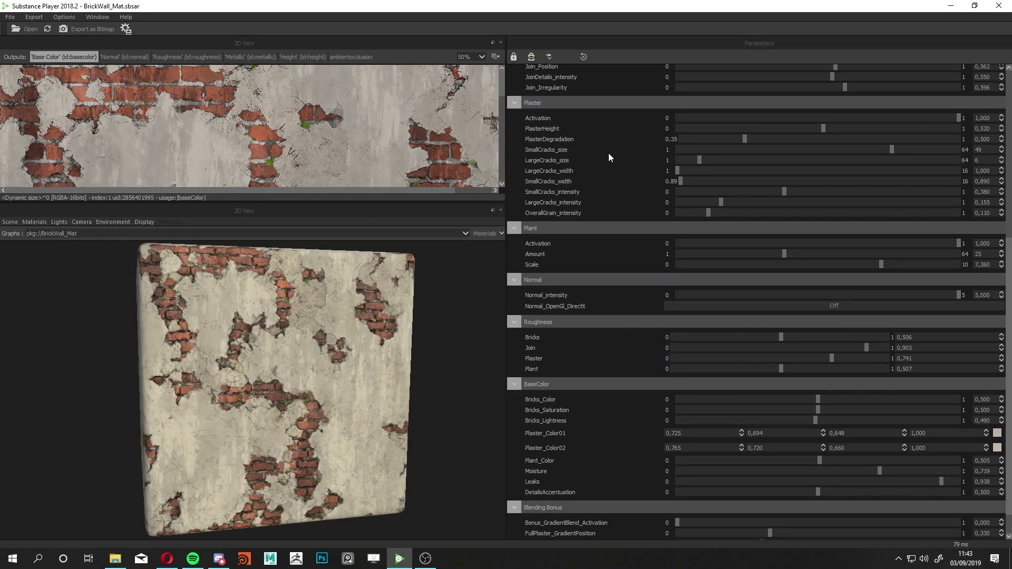
{"action": "scroll", "coordinate": [880, 443], "scroll_direction": "down", "scroll_amount": 1}
{"action": "mouse_move", "coordinate": [880, 443]}
{"action": "left_mouse_down"}
{"action": "mouse_move", "coordinate": [730, 440]}
{"action": "mouse_move", "coordinate": [814, 451]}
{"action": "left_mouse_up"}
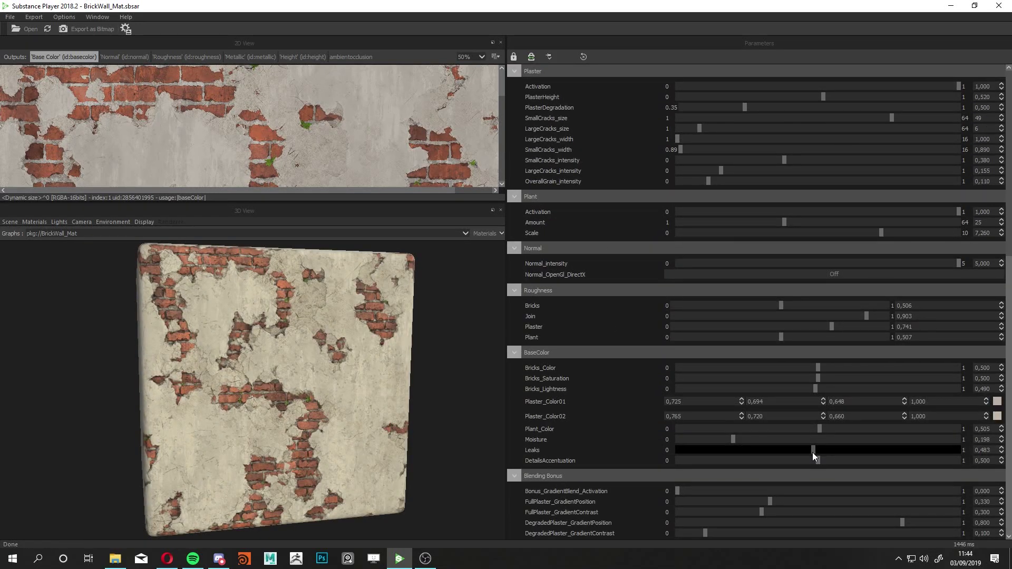
Randomize the material to get a new plastered wall variation
{"action": "scroll", "coordinate": [635, 439], "scroll_direction": "up", "scroll_amount": 3}
{"action": "scroll", "coordinate": [634, 440], "scroll_direction": "up", "scroll_amount": 4}
{"action": "left_click", "coordinate": [977, 101]}
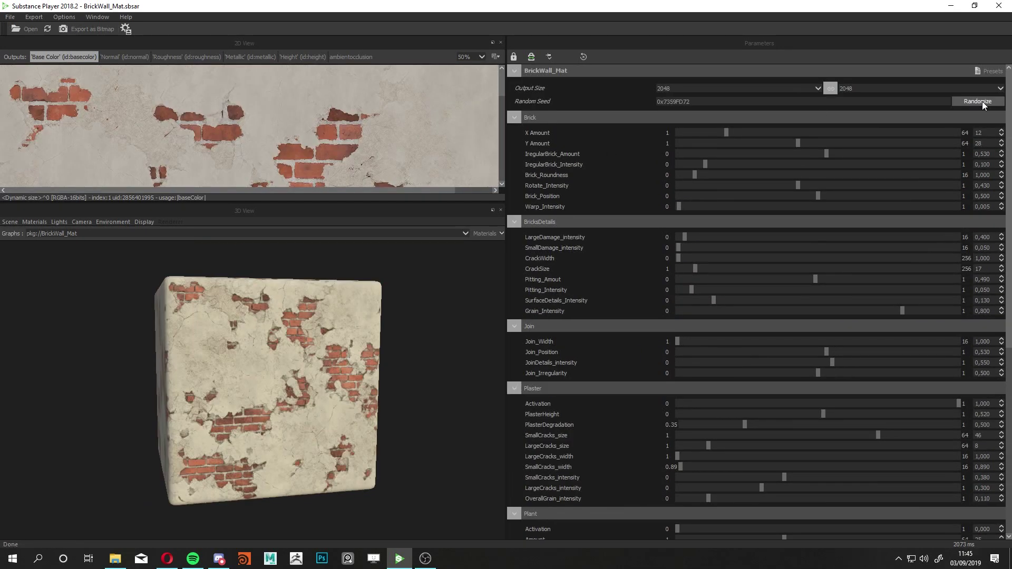
Randomize the wall twice, adjusting plaster coverage between rolls
{"action": "left_click", "coordinate": [977, 101]}
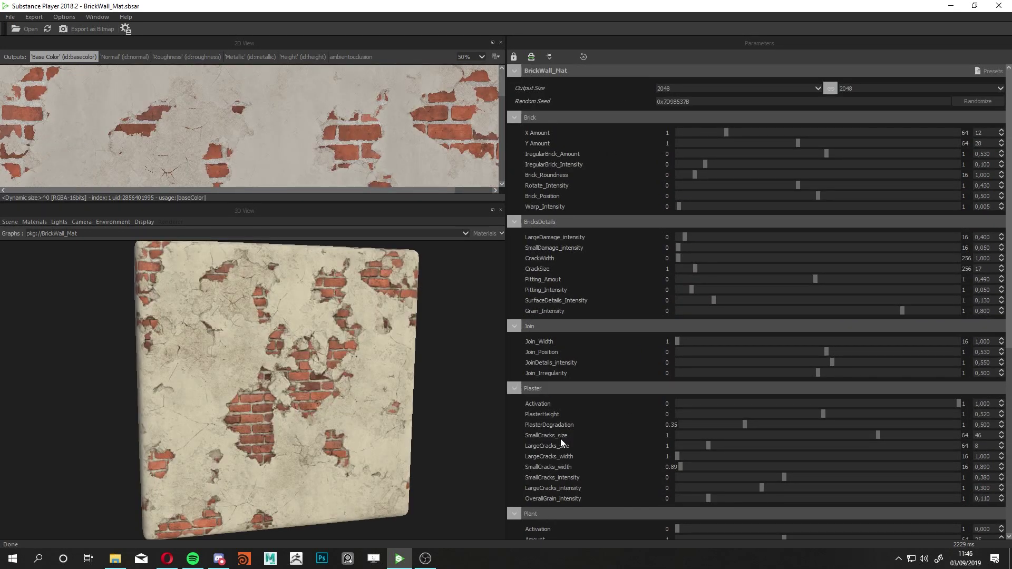
{"action": "left_click", "coordinate": [739, 425]}
{"action": "mouse_move", "coordinate": [739, 426]}
{"action": "left_mouse_down"}
{"action": "mouse_move", "coordinate": [715, 428]}
{"action": "mouse_move", "coordinate": [775, 428]}
{"action": "mouse_move", "coordinate": [739, 420]}
{"action": "left_mouse_up"}
{"action": "left_click", "coordinate": [972, 100]}
{"action": "left_click", "coordinate": [750, 426]}
Lower PlasterHeight, fine-tune PlasterDegradation, and set Bonus_GradientBlend_Activation to 1
{"action": "mouse_move", "coordinate": [827, 411]}
{"action": "left_mouse_down"}
{"action": "mouse_move", "coordinate": [785, 423]}
{"action": "mouse_move", "coordinate": [795, 424]}
{"action": "left_mouse_up"}
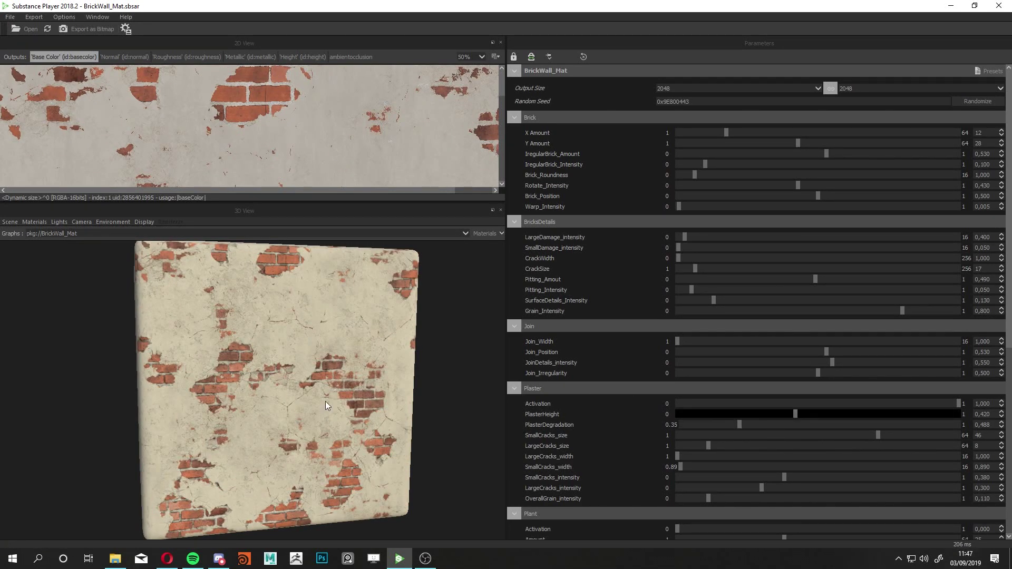
{"action": "left_click_drag", "start_coordinate": [302, 419], "coordinate": [374, 425]}
{"action": "mouse_move", "coordinate": [740, 424]}
{"action": "left_mouse_down"}
{"action": "mouse_move", "coordinate": [808, 414]}
{"action": "mouse_move", "coordinate": [831, 420]}
{"action": "mouse_move", "coordinate": [734, 425]}
{"action": "left_mouse_up"}
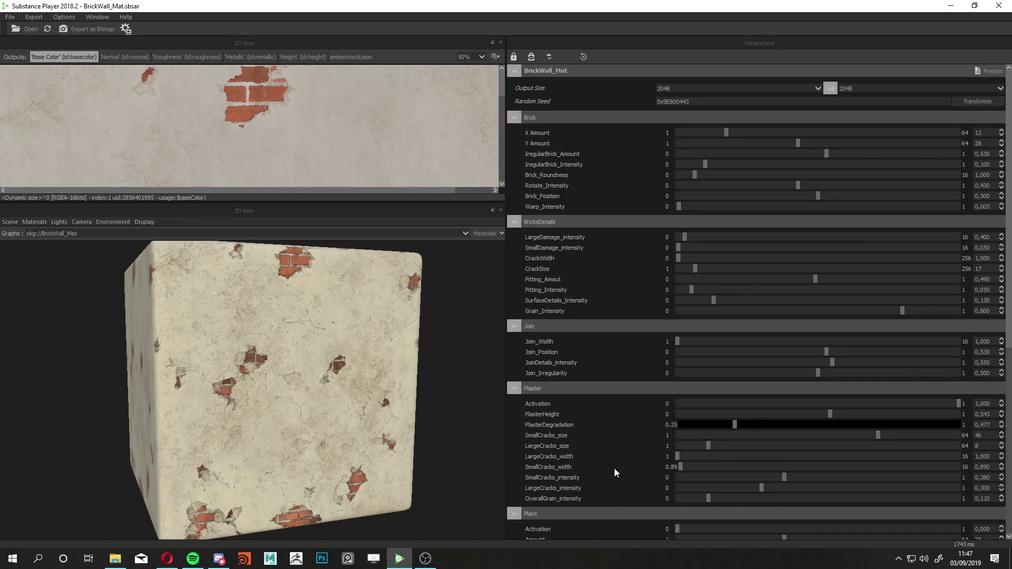
{"action": "scroll", "coordinate": [606, 490], "scroll_direction": "down", "scroll_amount": 5}
{"action": "left_click_drag", "start_coordinate": [677, 490], "coordinate": [959, 491]}
Adjust a slider near the top of Parameters and randomize the pattern
{"action": "scroll", "coordinate": [600, 266], "scroll_direction": "up", "scroll_amount": 1}
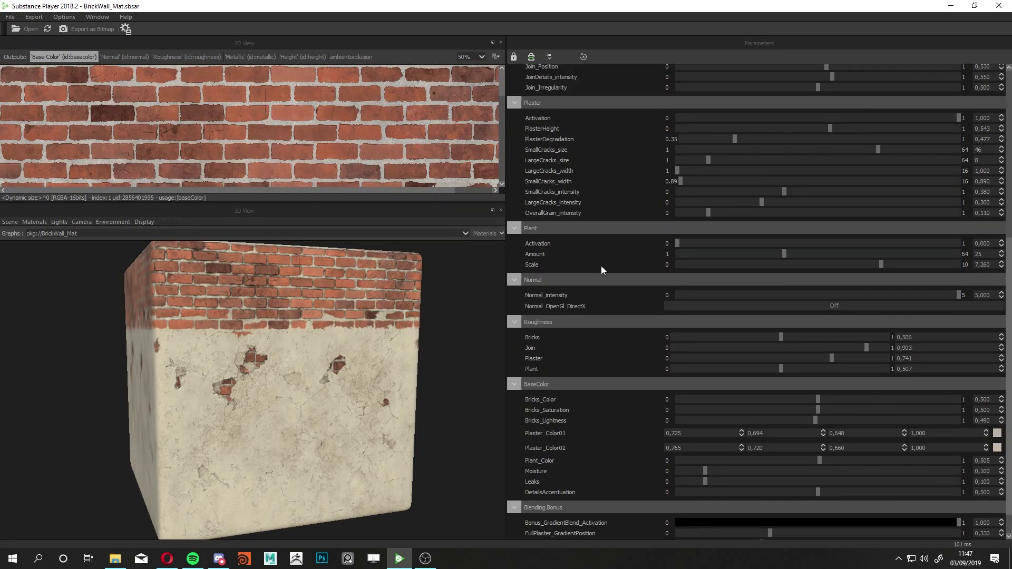
{"action": "left_click_drag", "start_coordinate": [735, 139], "coordinate": [745, 138]}
{"action": "scroll", "coordinate": [769, 169], "scroll_direction": "up", "scroll_amount": 5}
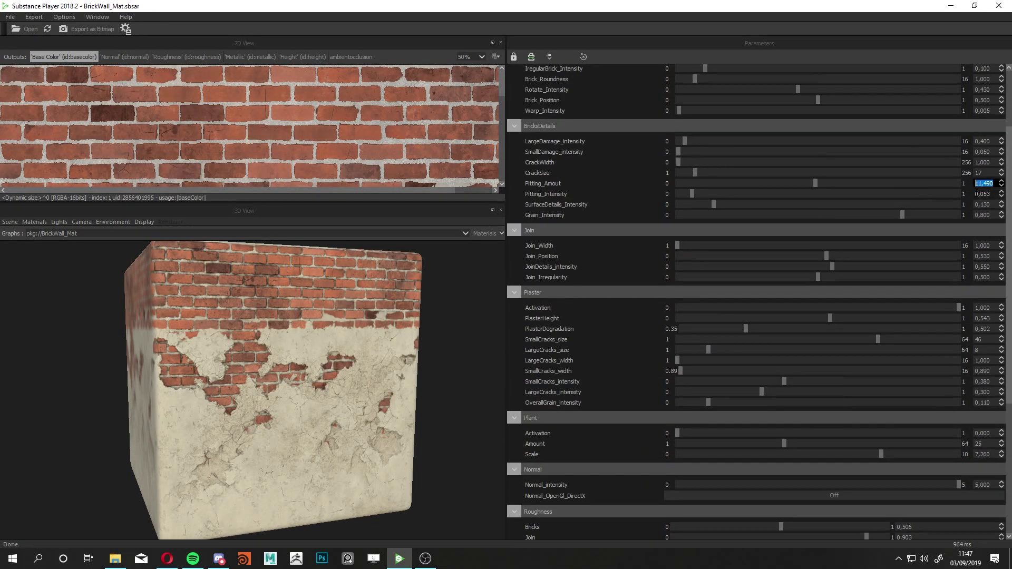
{"action": "scroll", "coordinate": [896, 132], "scroll_direction": "up", "scroll_amount": 4}
{"action": "left_click", "coordinate": [972, 102]}
Shift the FullPlaster and DegradedPlaster gradient positions and reduce degraded contrast
{"action": "scroll", "coordinate": [601, 469], "scroll_direction": "down", "scroll_amount": 5}
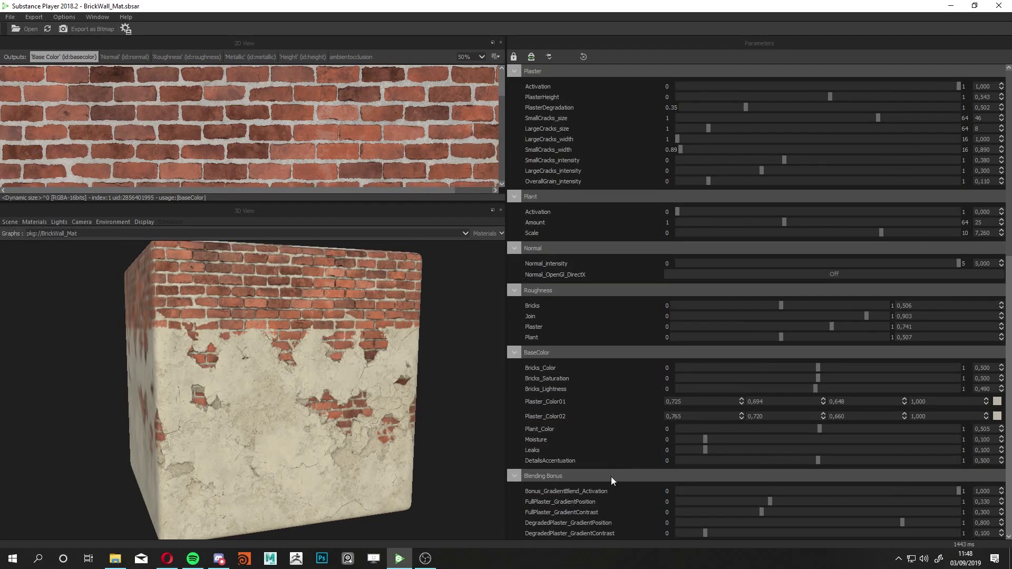
{"action": "left_click_drag", "start_coordinate": [739, 501], "coordinate": [758, 502]}
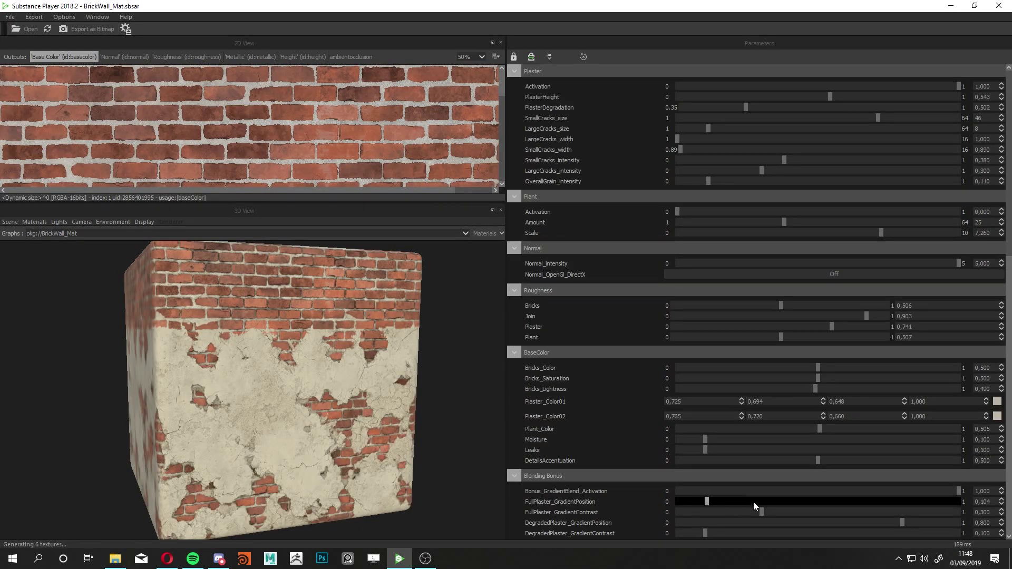
{"action": "mouse_move", "coordinate": [818, 526]}
{"action": "left_mouse_down"}
{"action": "mouse_move", "coordinate": [945, 527]}
{"action": "mouse_move", "coordinate": [670, 534]}
{"action": "left_mouse_up"}
{"action": "left_click_drag", "start_coordinate": [922, 530], "coordinate": [902, 526]}
Set Plant Activation to 1 and return Bonus_GradientBlend_Activation to 0
{"action": "left_click_drag", "start_coordinate": [726, 212], "coordinate": [970, 212]}
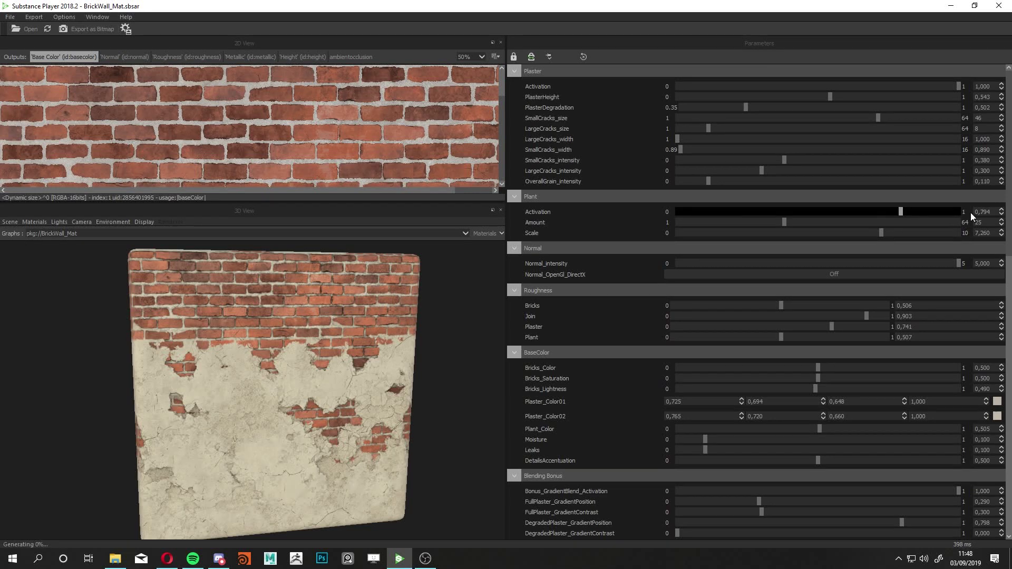
{"action": "scroll", "coordinate": [837, 247], "scroll_direction": "up", "scroll_amount": 5}
{"action": "mouse_move", "coordinate": [384, 437]}
{"action": "left_mouse_down"}
{"action": "mouse_move", "coordinate": [419, 421]}
{"action": "mouse_move", "coordinate": [298, 428]}
{"action": "left_mouse_up"}
{"action": "scroll", "coordinate": [620, 520], "scroll_direction": "down", "scroll_amount": 5}
{"action": "left_click_drag", "start_coordinate": [697, 495], "coordinate": [647, 493]}
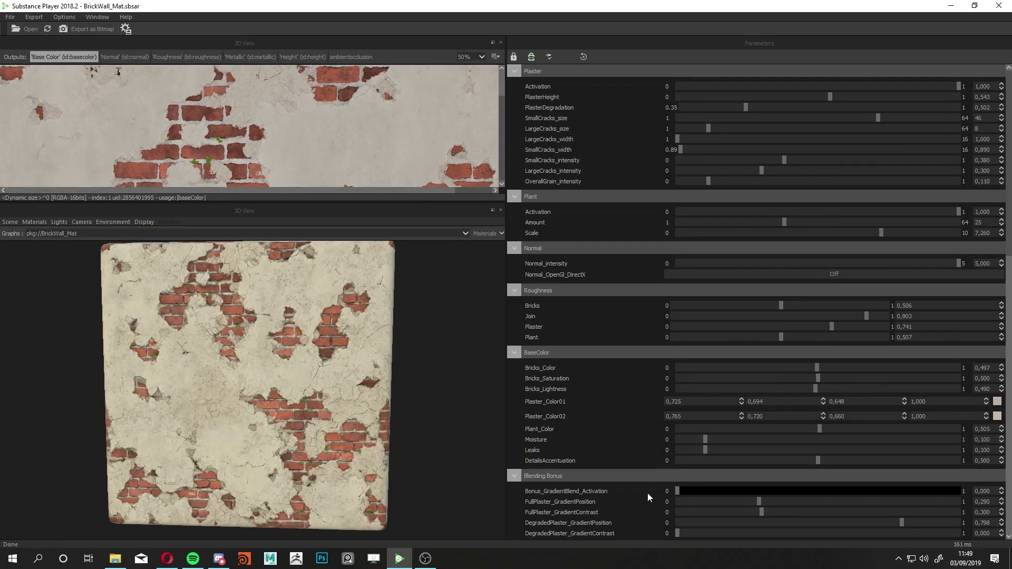